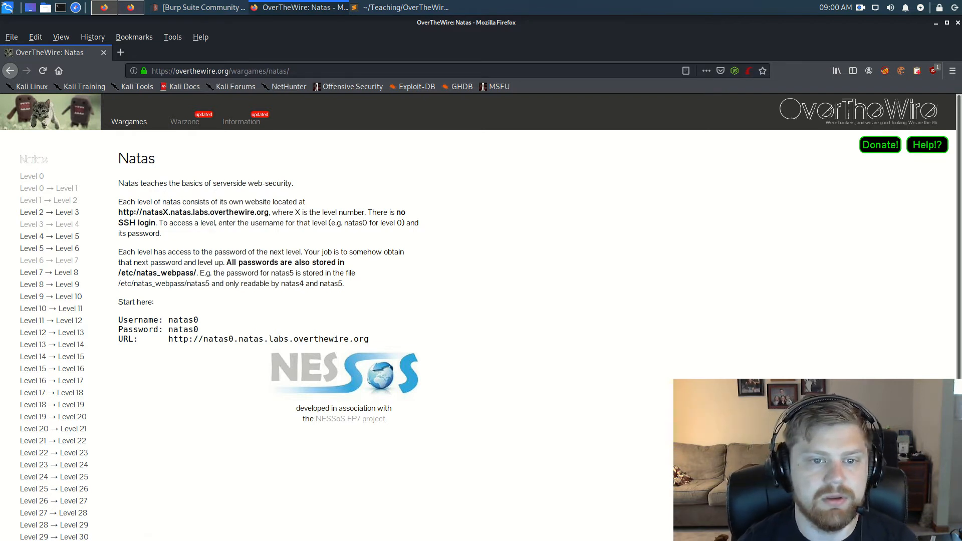
Step: Copy the natas0 level URL from the start instructions and load it in a new browser tab
drag(168, 339, 369, 340)
key(ctrl+c)
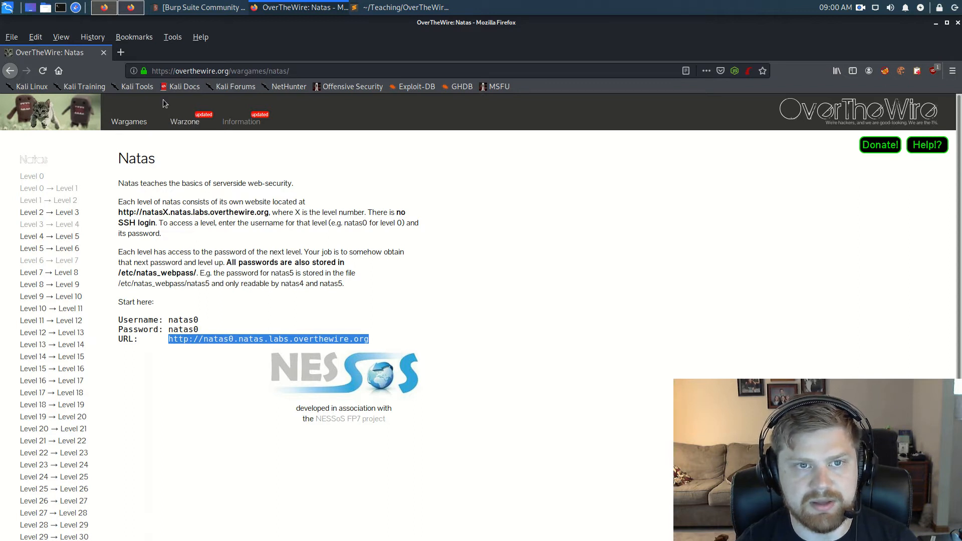
click(121, 53)
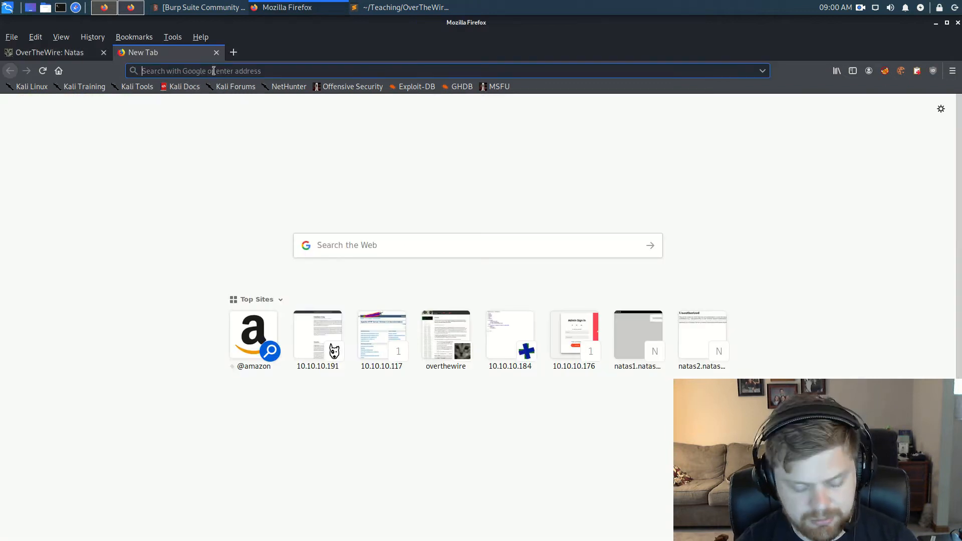
key(ctrl+v)
key(Return)
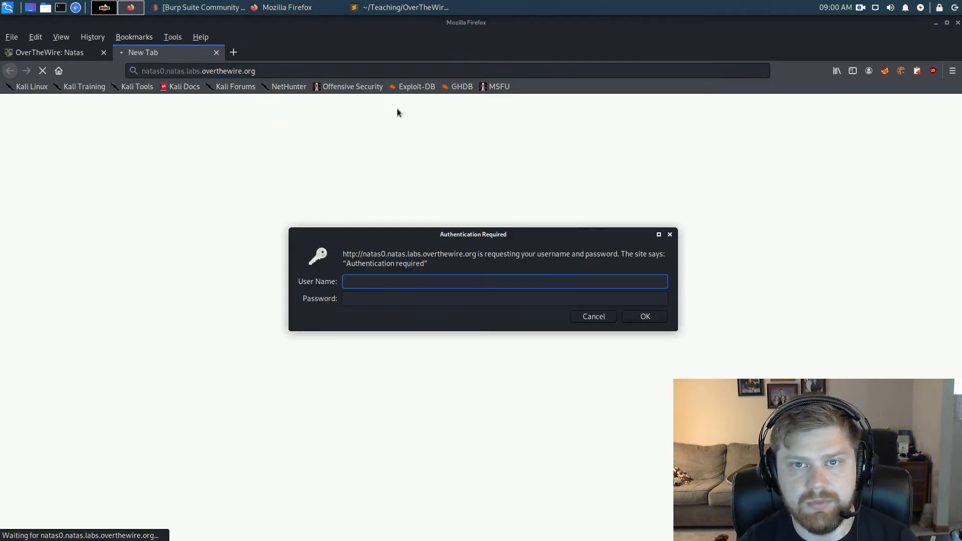
Step: Sign in to the level as user natas0 with the level password, and decline saving the login
click(385, 11)
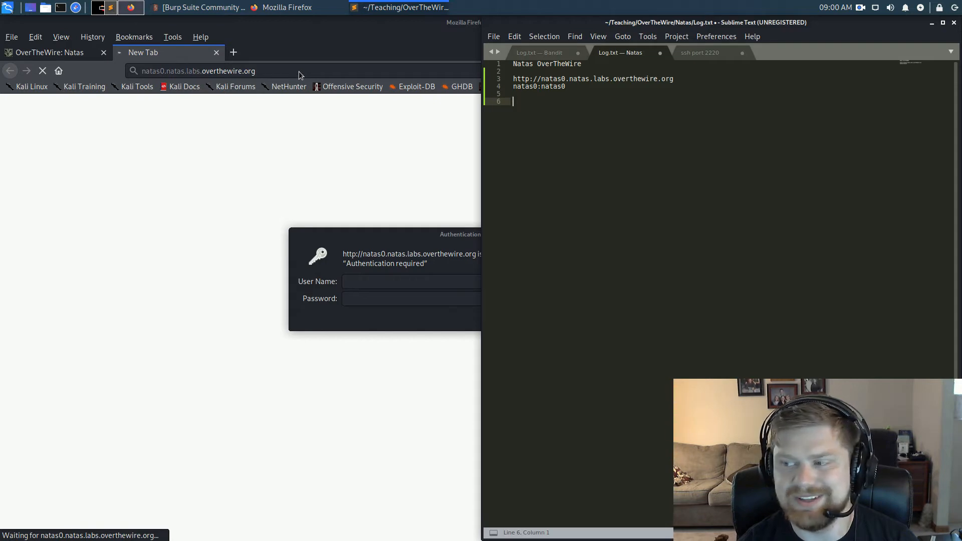
click(282, 68)
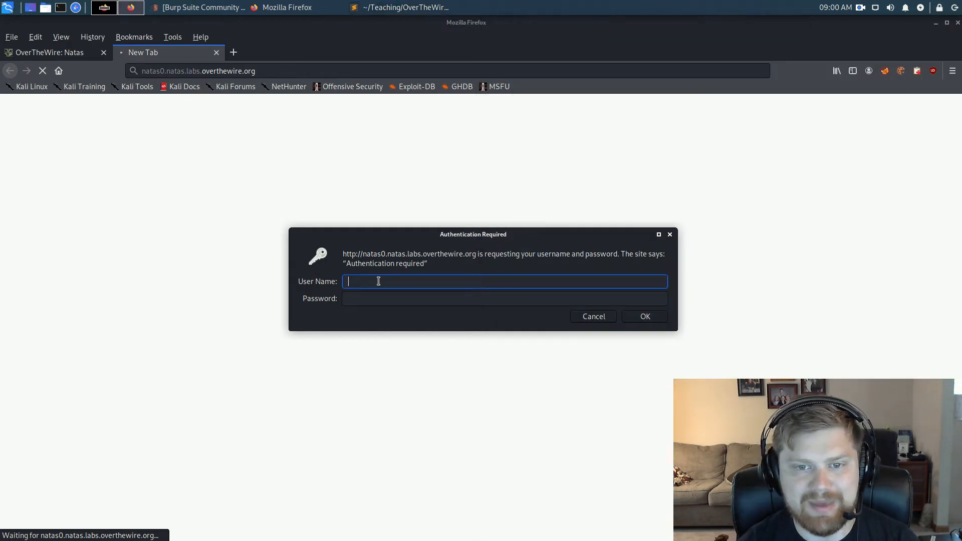
text(natas)
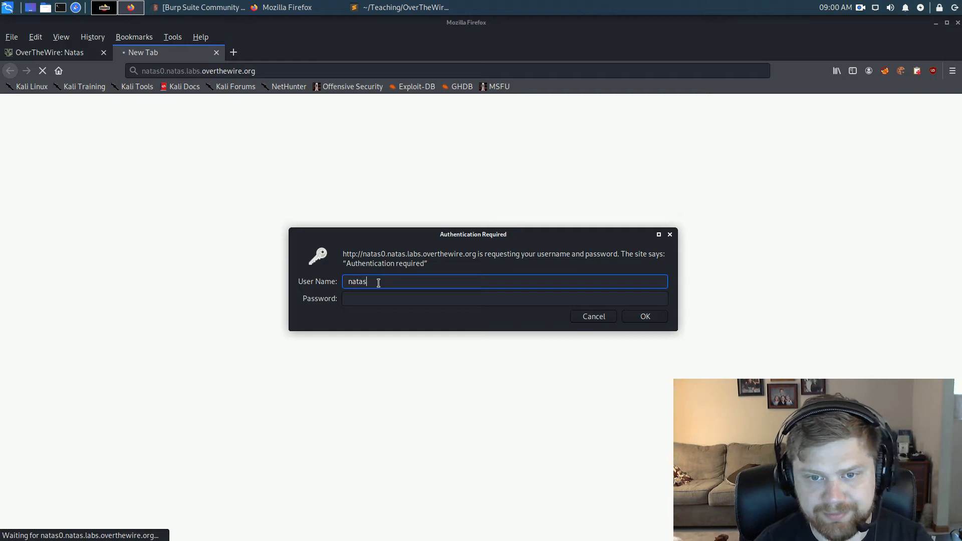
text(0)
key(Tab)
text(nat)
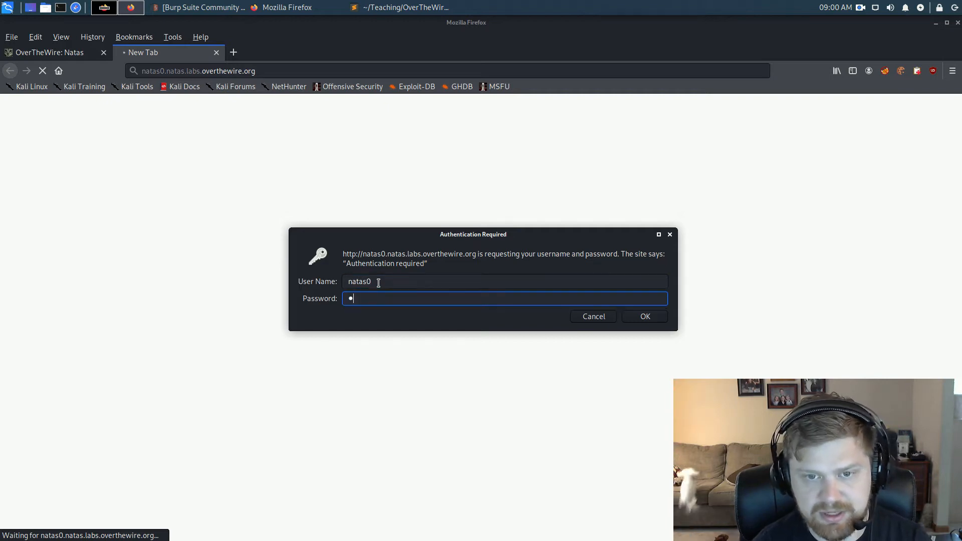
text(a)
key(BackSpace)
key(BackSpace)
key(BackSpace)
key(BackSpace)
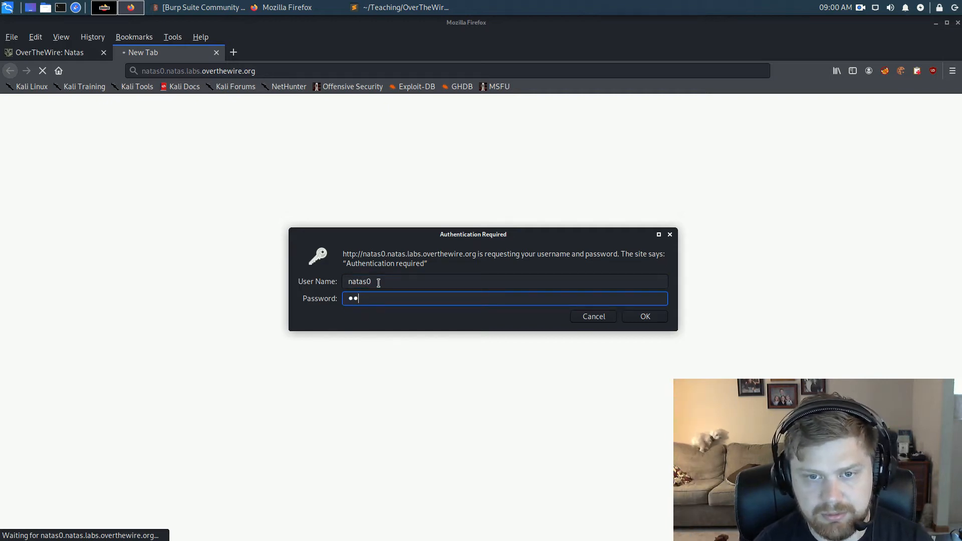
text(nata)
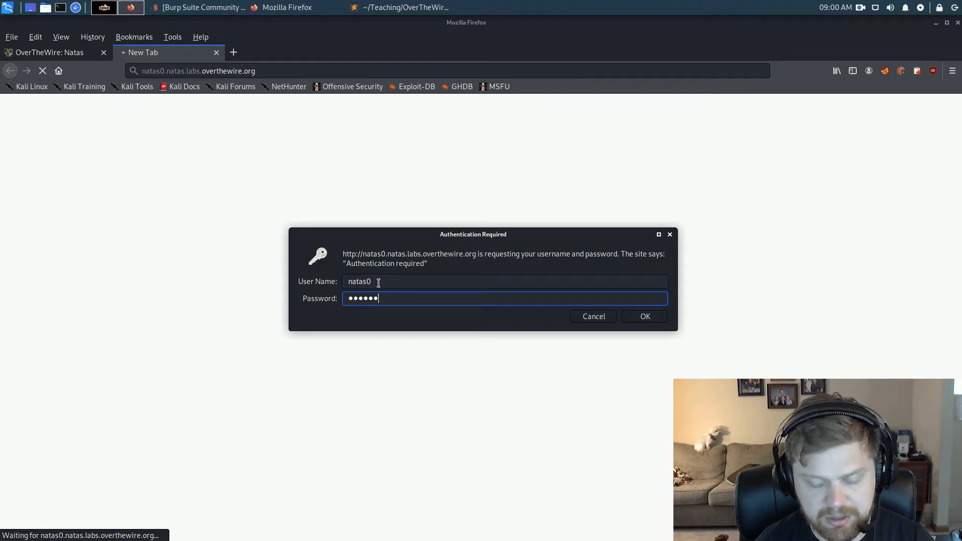
key(Return)
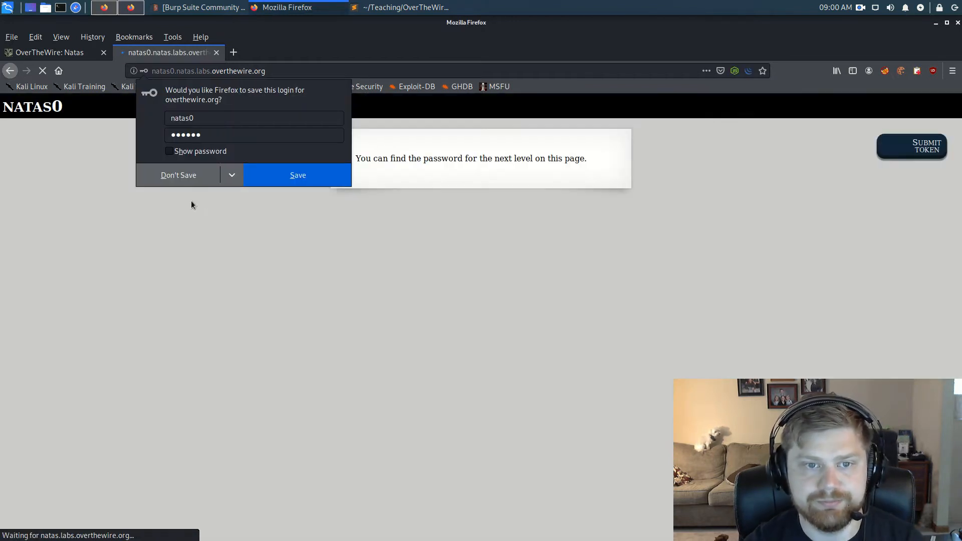
click(190, 178)
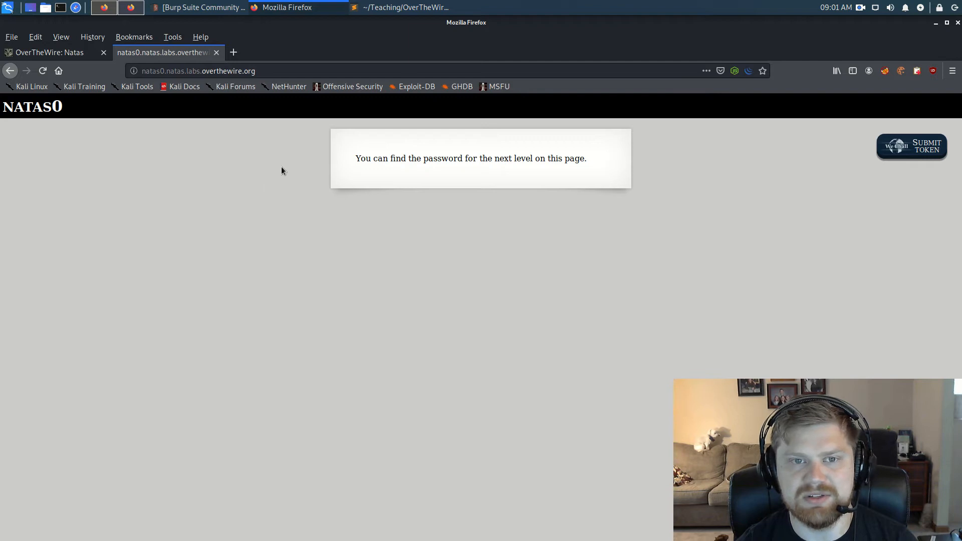
Step: Inspect the natas0 page's HTML in the developer tools and expand the content div inside the body
right_click(270, 162)
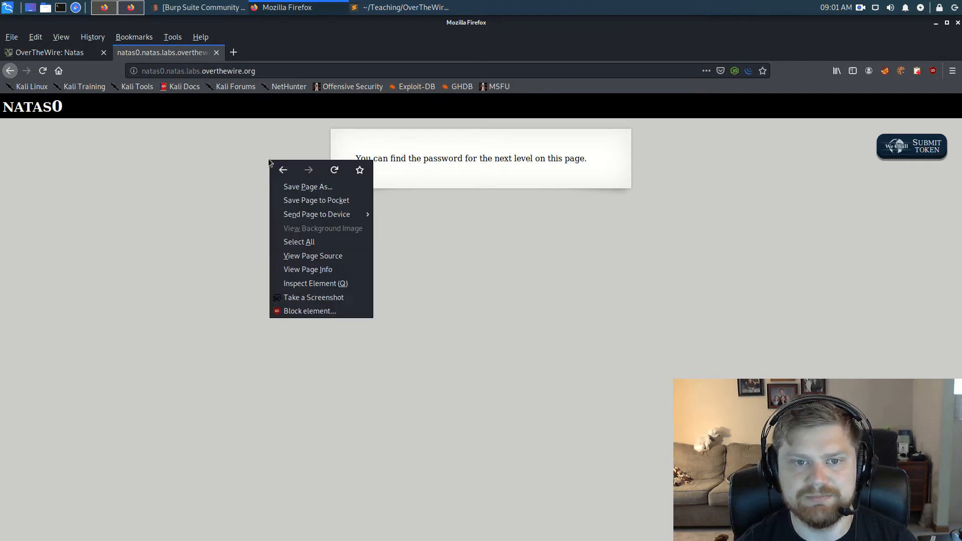
click(241, 150)
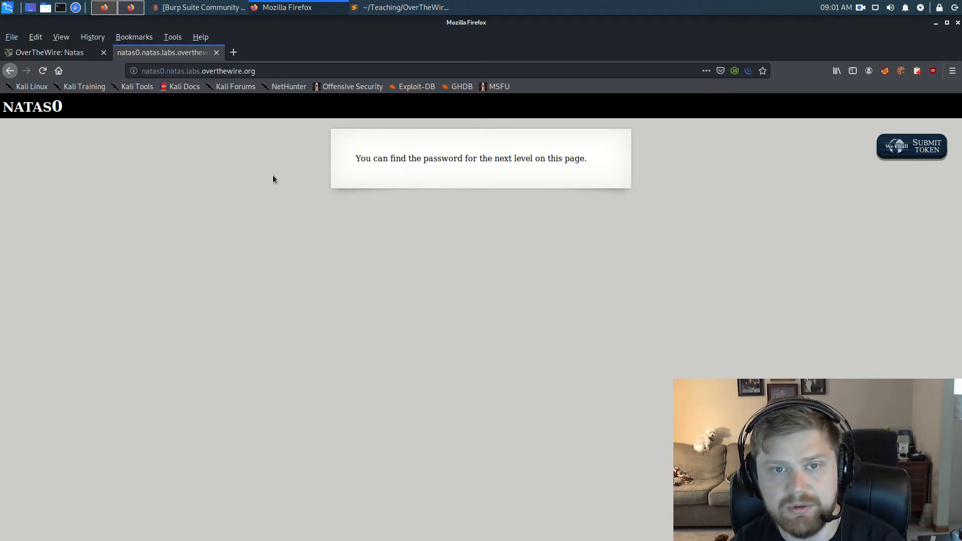
key(ctrl+shift+i)
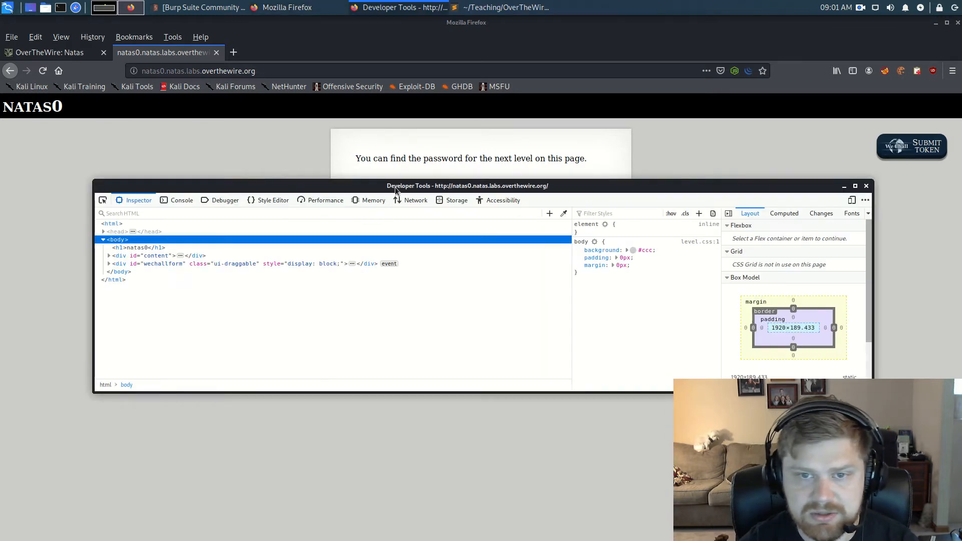
drag(395, 188, 394, 262)
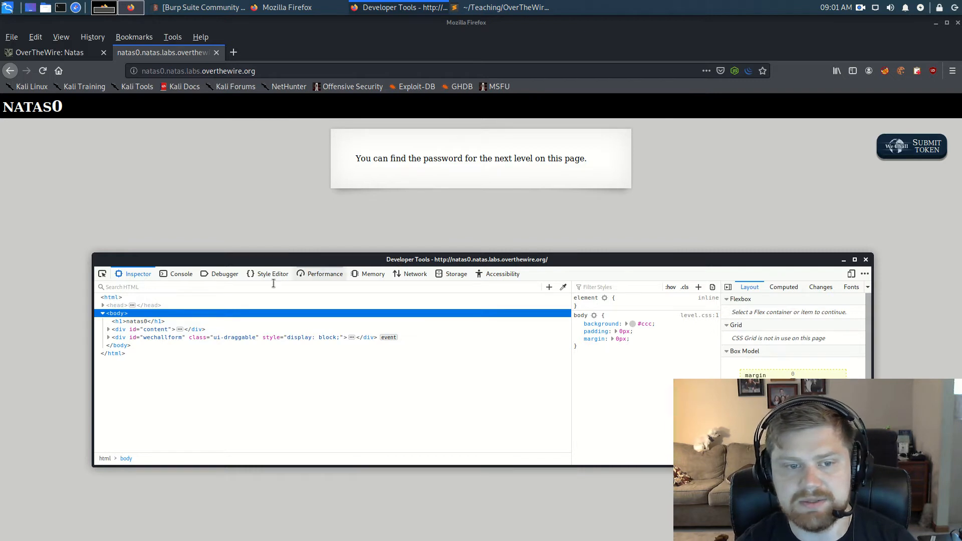
drag(314, 259, 324, 214)
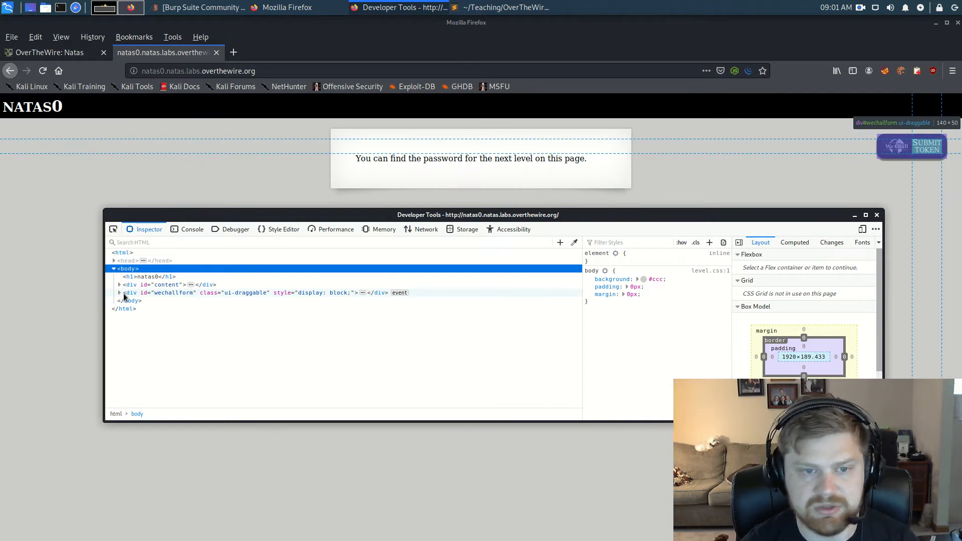
click(167, 287)
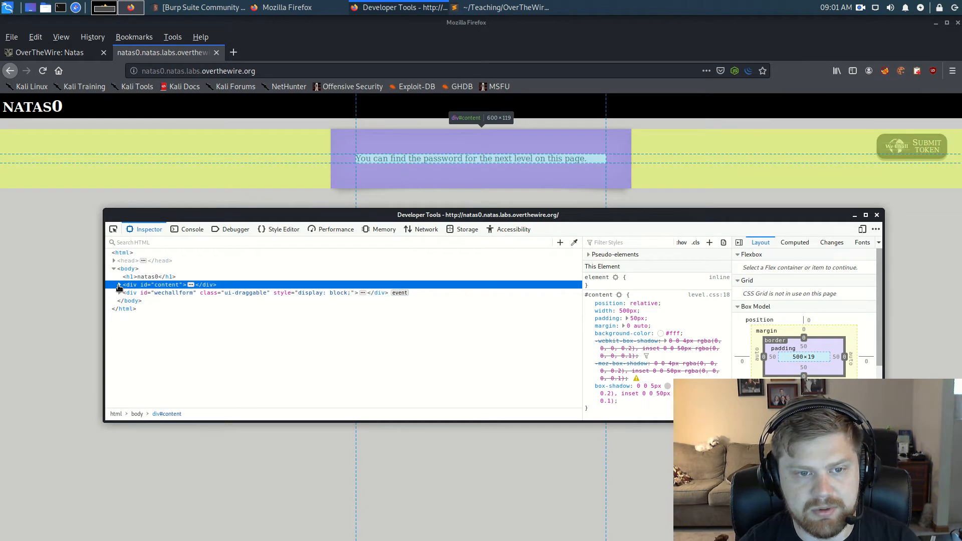
click(118, 284)
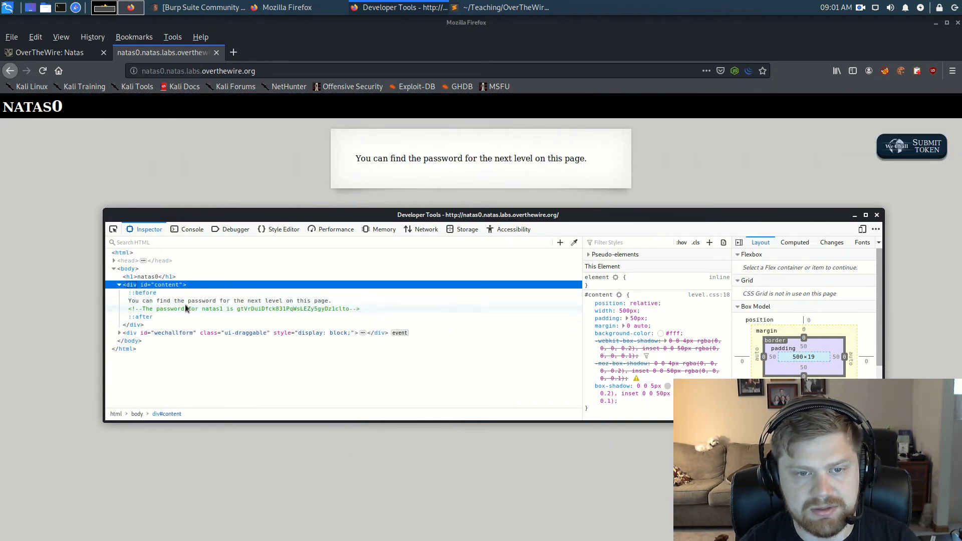
Step: Copy the natas1 password from the HTML comment inside the content div
click(275, 309)
double_click(274, 309)
double_click(274, 309)
right_click(273, 309)
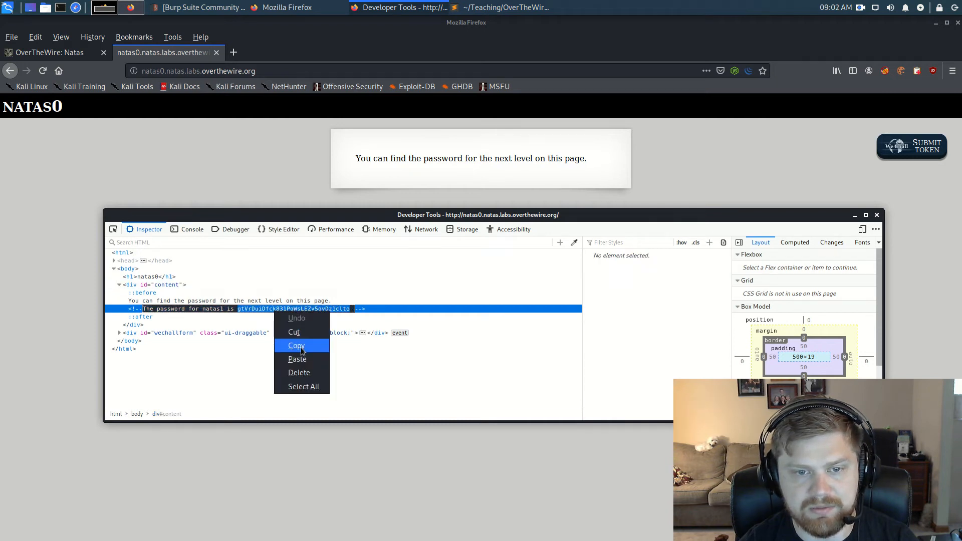
click(301, 345)
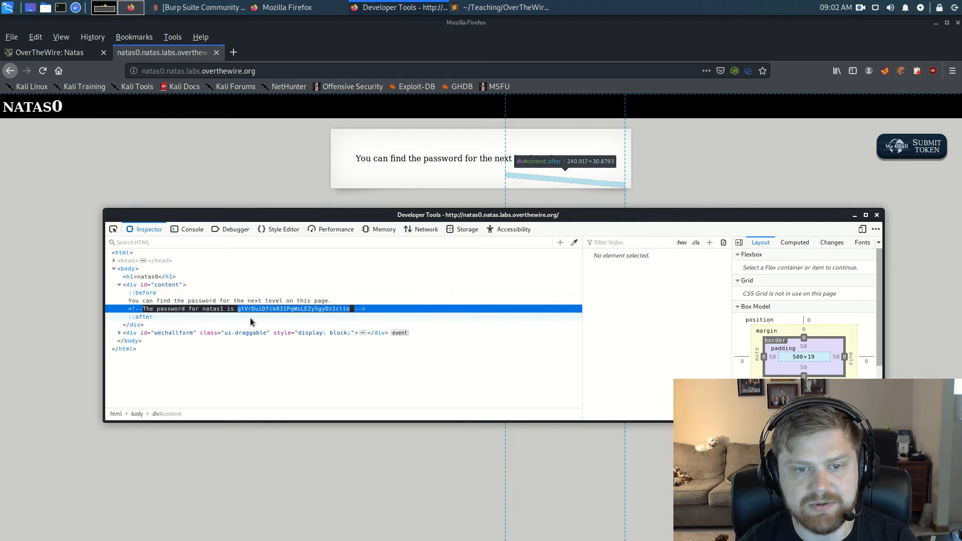
Step: Switch to the Sublime Text Natas log, record the natas1 entry with the copied password, and begin a "natas2:" entry below it
click(500, 8)
text(nata)
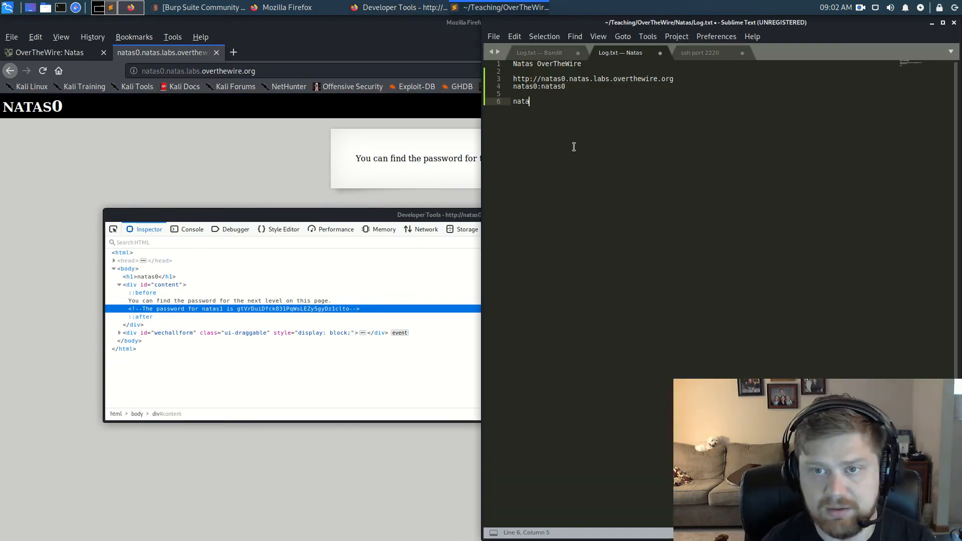
text(s1:)
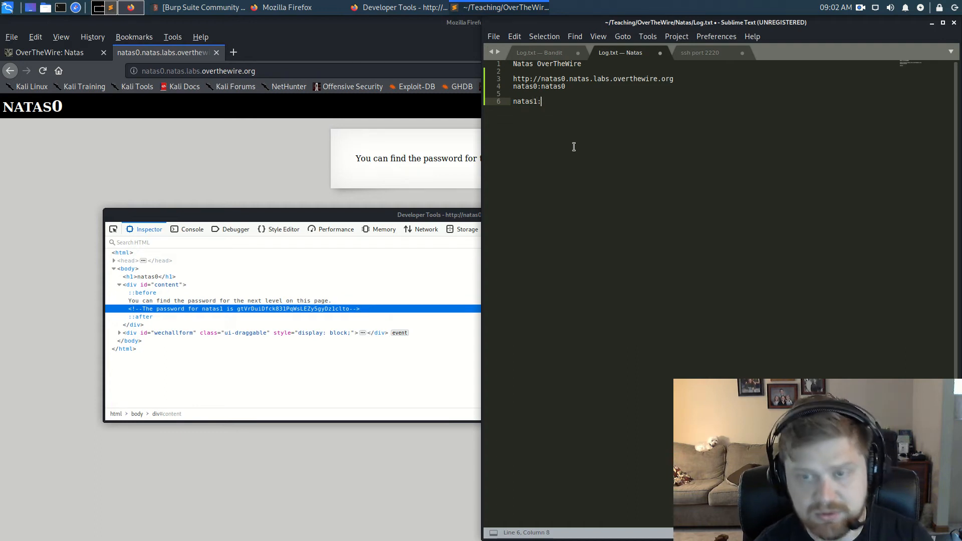
key(ctrl+v)
key(Return)
key(Return)
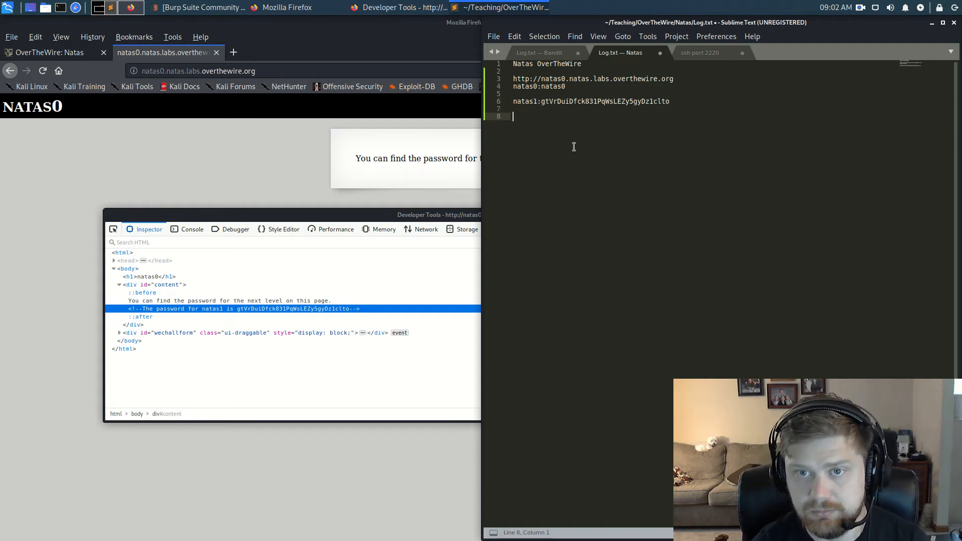
text(natas)
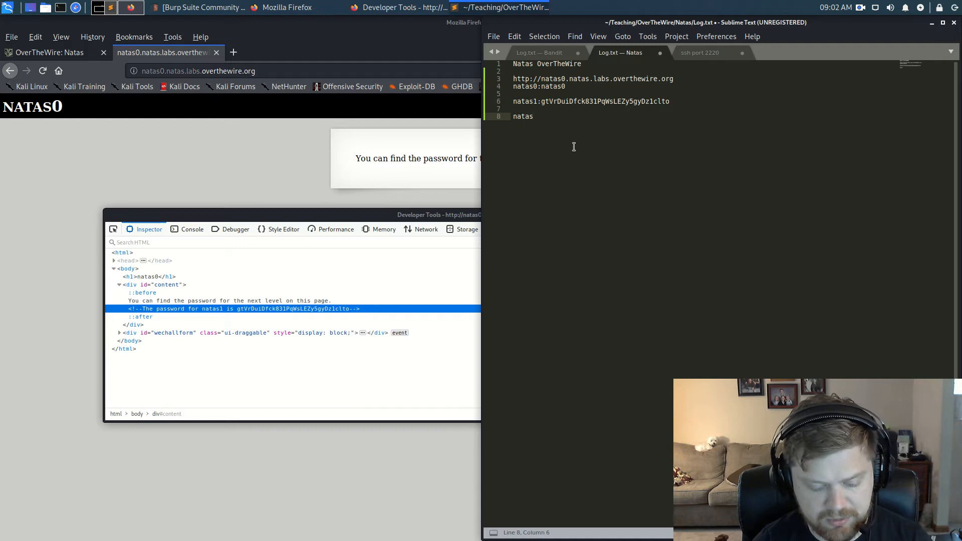
text(2:)
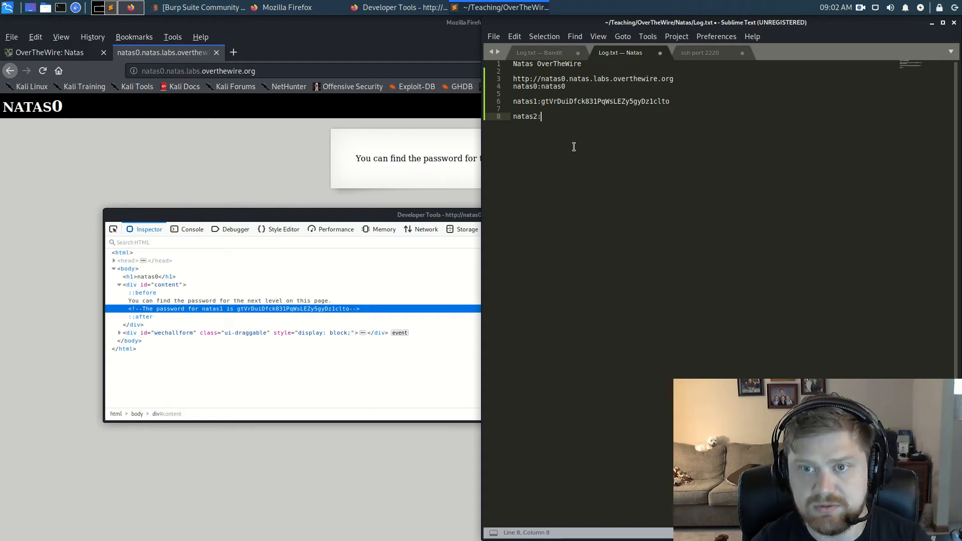
Step: Return to Firefox and change the address to natas1.natas.labs.overthewire.org to load the next level
click(187, 158)
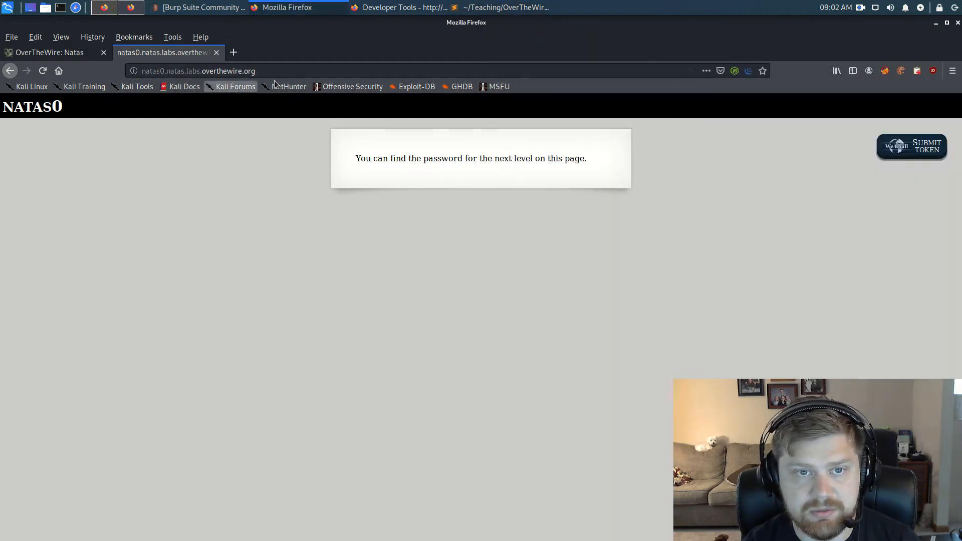
click(166, 72)
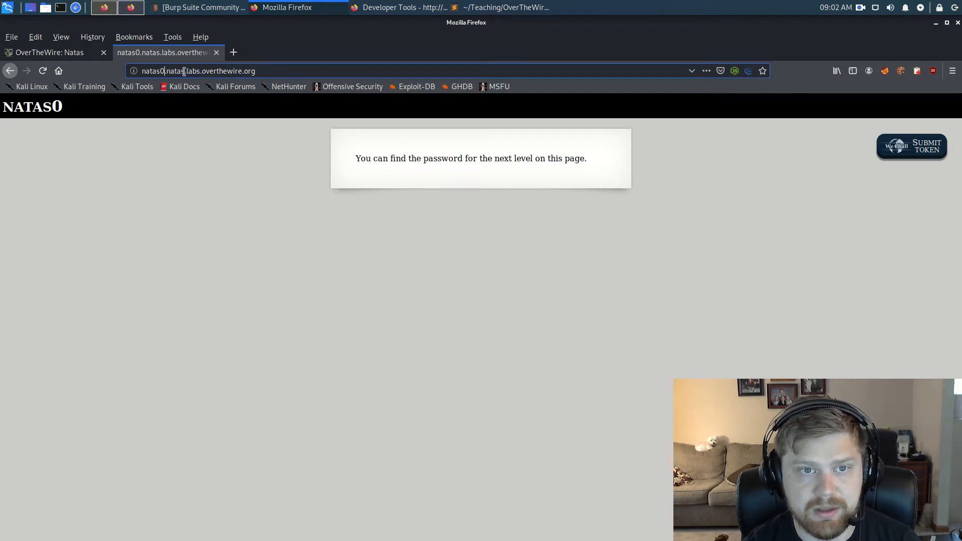
key(BackSpace)
text(1)
key(Return)
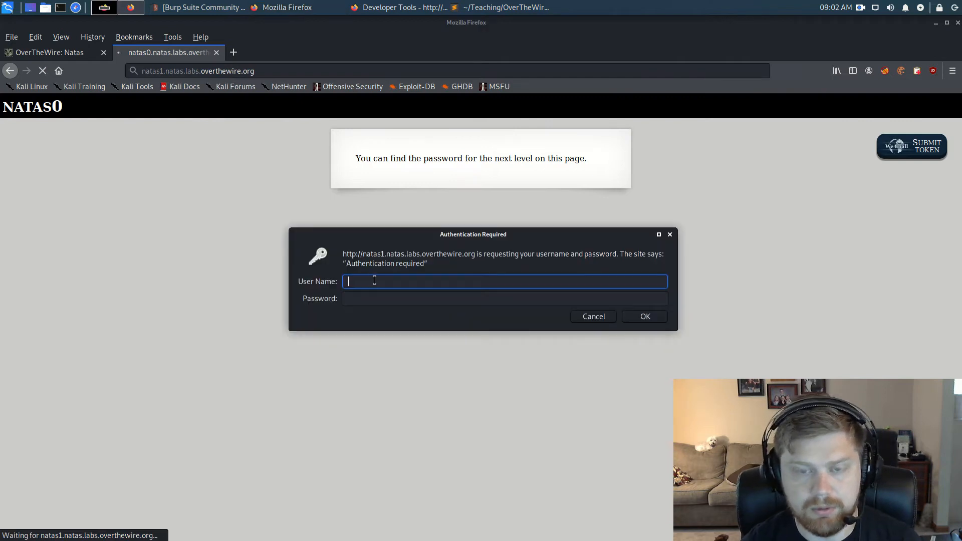
Step: Sign in as user natas1 with the copied level password, and decline saving the login
text(na)
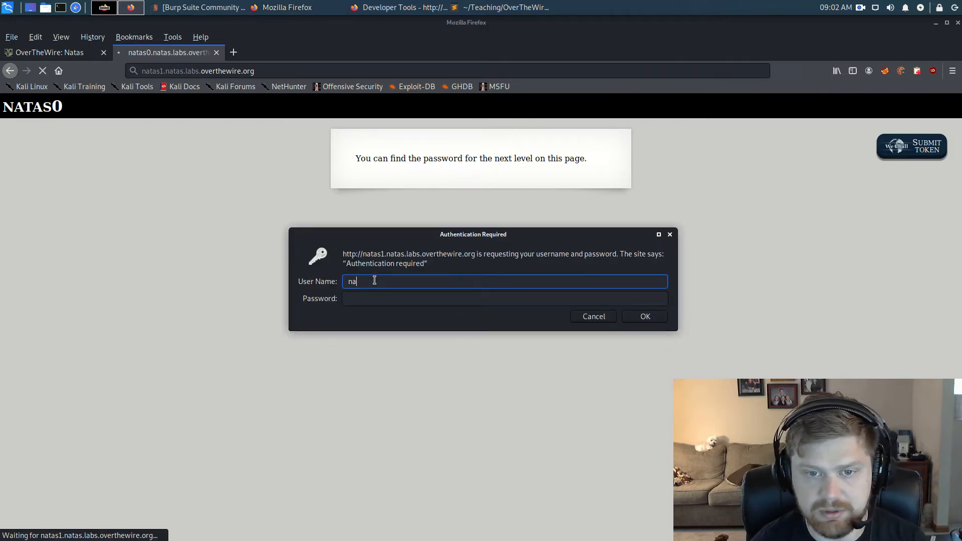
text(tas1)
key(Tab)
key(ctrl+v)
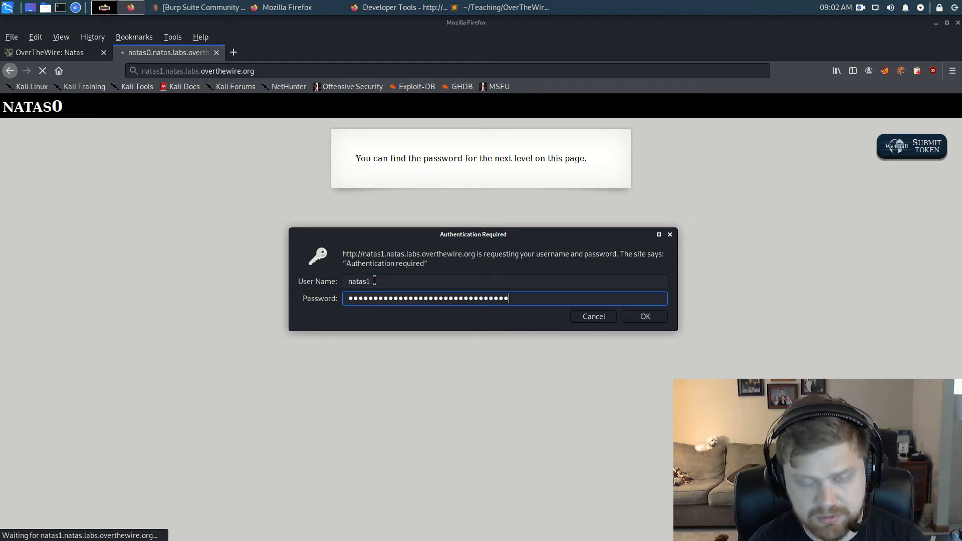
key(Return)
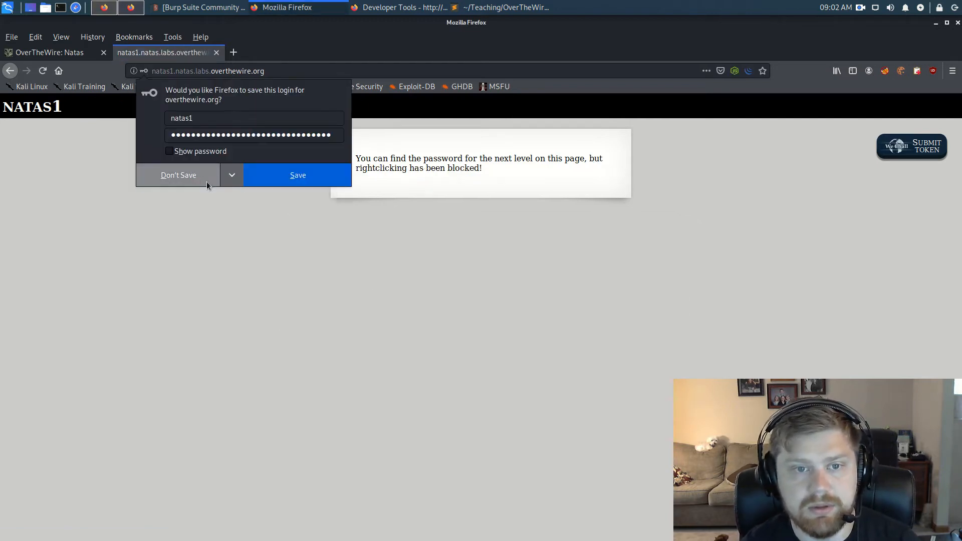
click(196, 174)
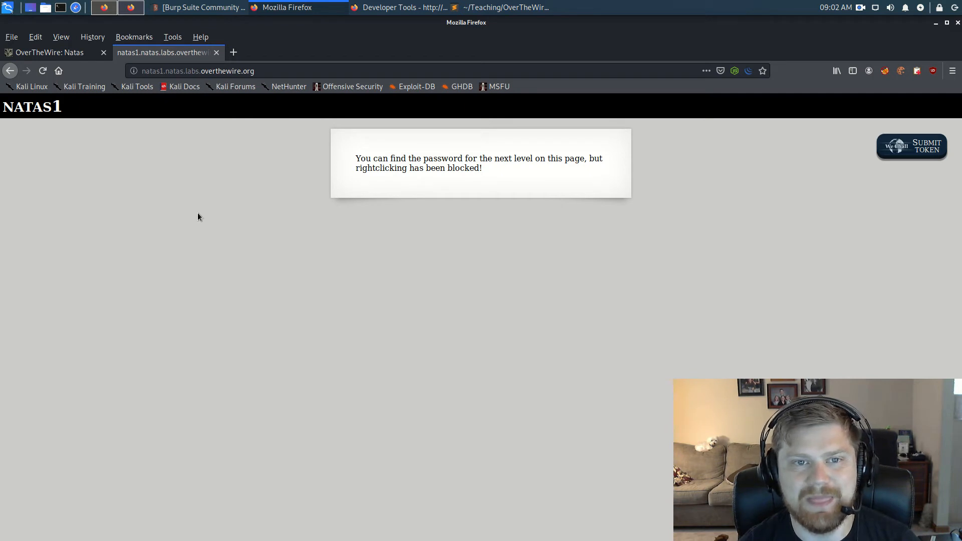
Step: Open the developer tools inspector on the natas1 page to view its HTML
right_click(259, 219)
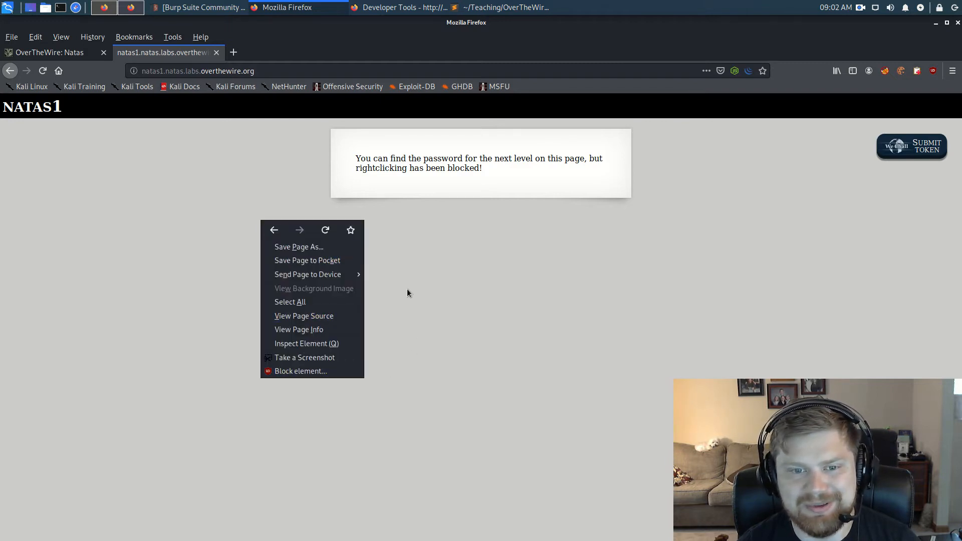
click(408, 257)
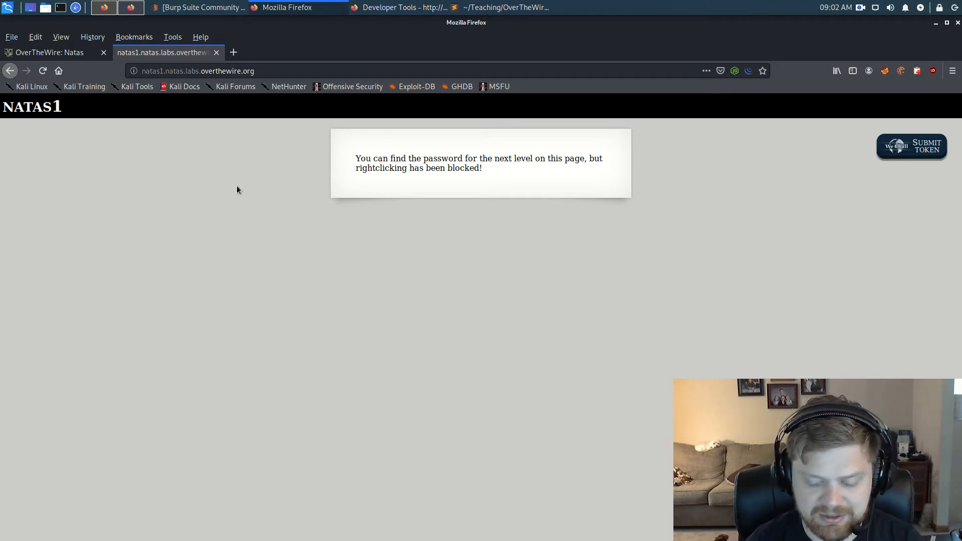
key(ctrl+shift+i)
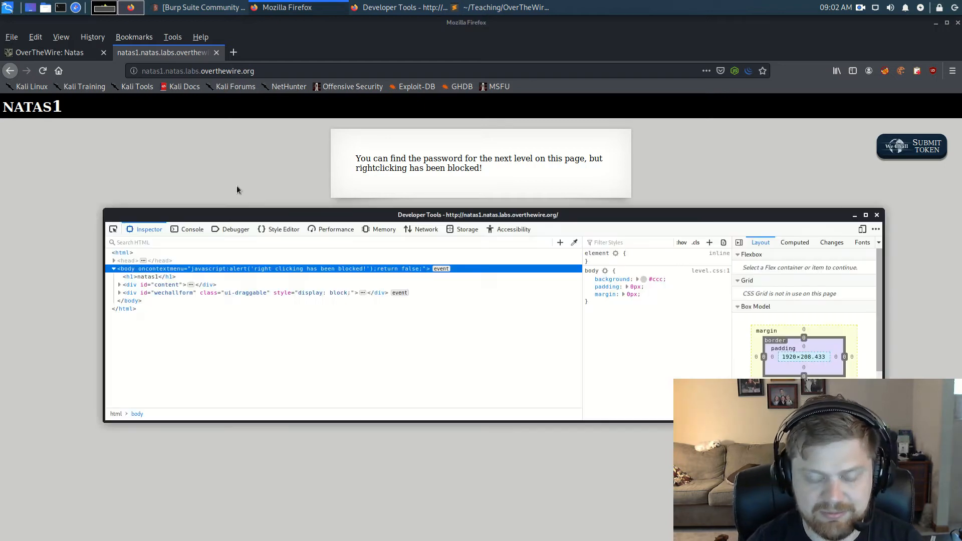
Step: Expand the content div in the natas1 HTML and copy the natas2 password from its comment
click(118, 285)
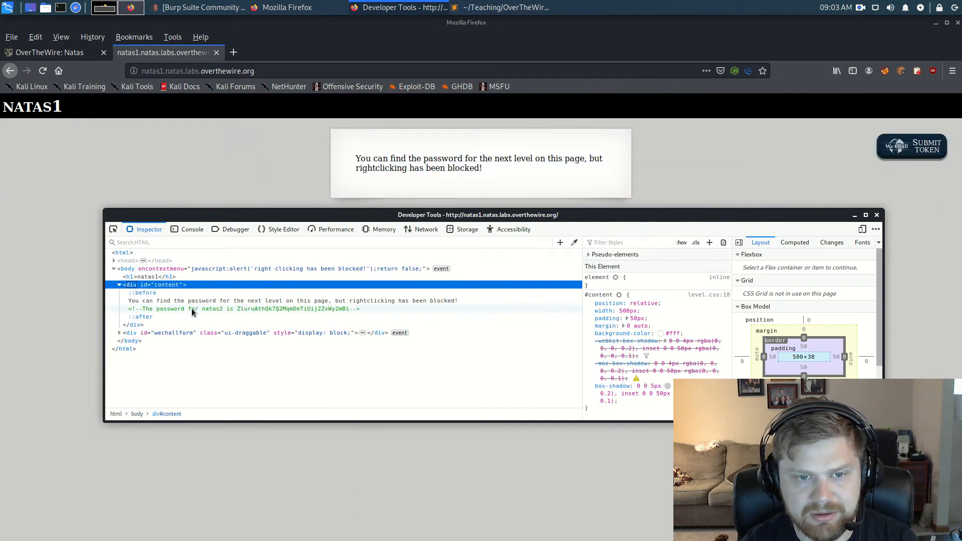
click(256, 309)
double_click(257, 309)
right_click(258, 309)
click(247, 309)
double_click(247, 309)
right_click(248, 310)
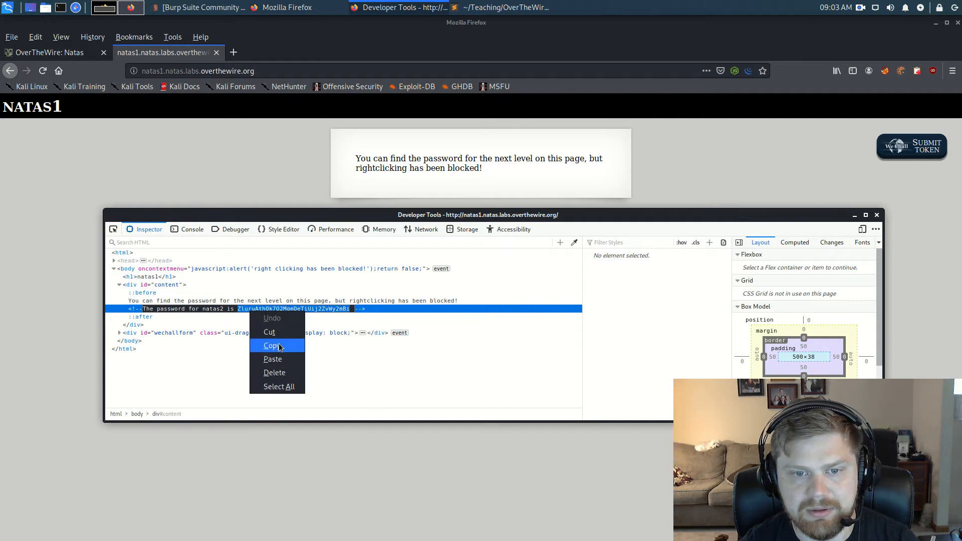
click(263, 346)
Step: Switch to the Sublime Text Natas log, paste the copied password into the natas2 entry, and begin a "natas3:" entry below it
click(489, 10)
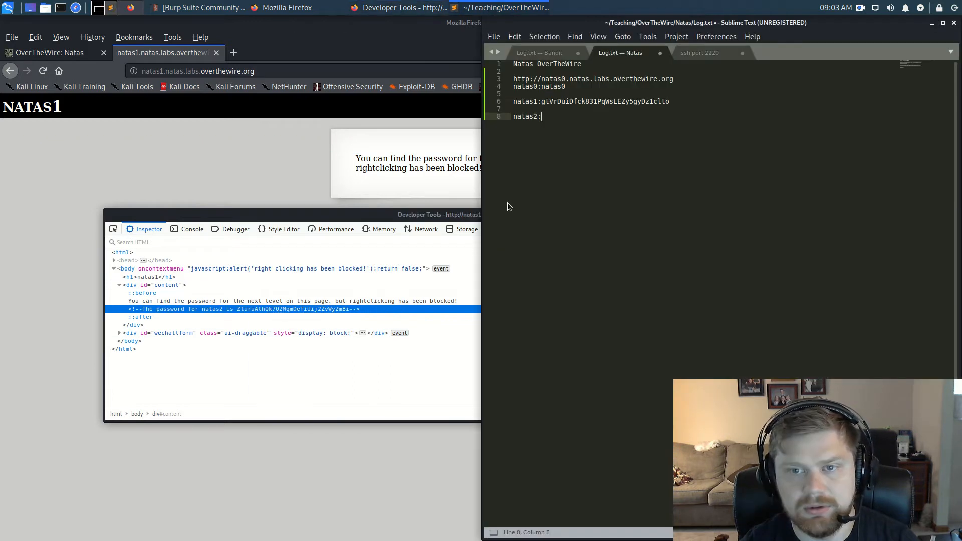
key(ctrl+v)
key(Return)
key(Return)
text(natas)
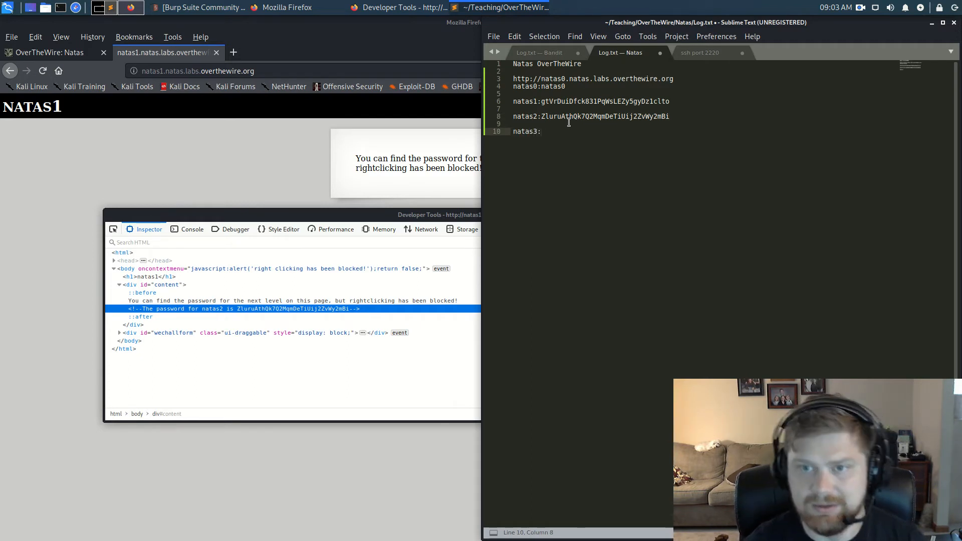
Step: Return to Firefox and change the address to natas2.natas.labs.overthewire.org to load the next level
click(218, 180)
click(163, 71)
key(BackSpace)
text(2)
key(Return)
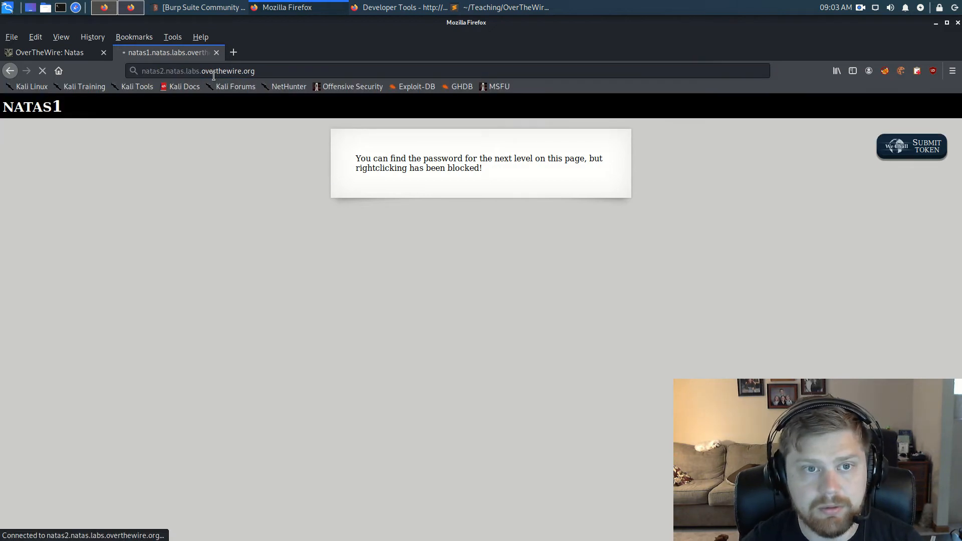
Step: Sign in as user natas2 with the copied level password and dismiss the offer to save the login
text(natas)
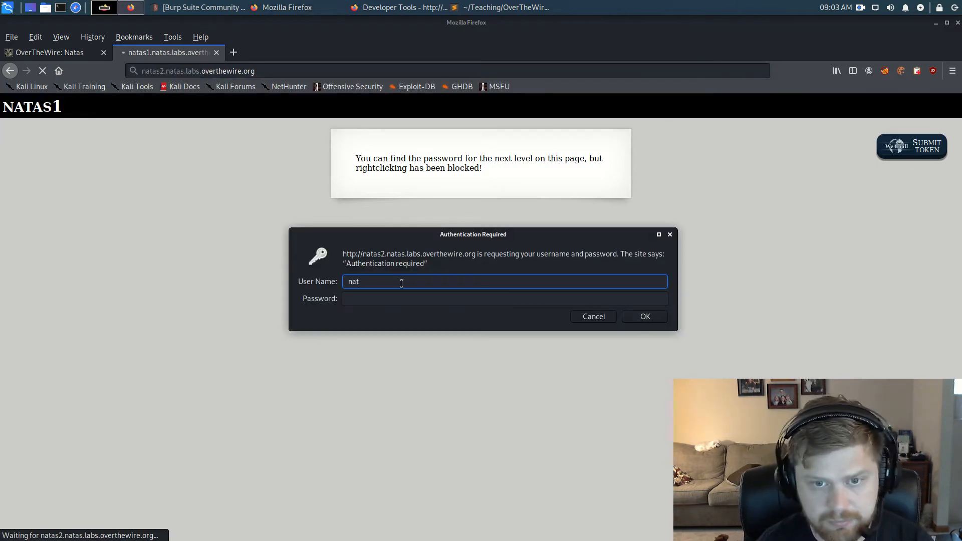
key(Tab)
key(ctrl+v)
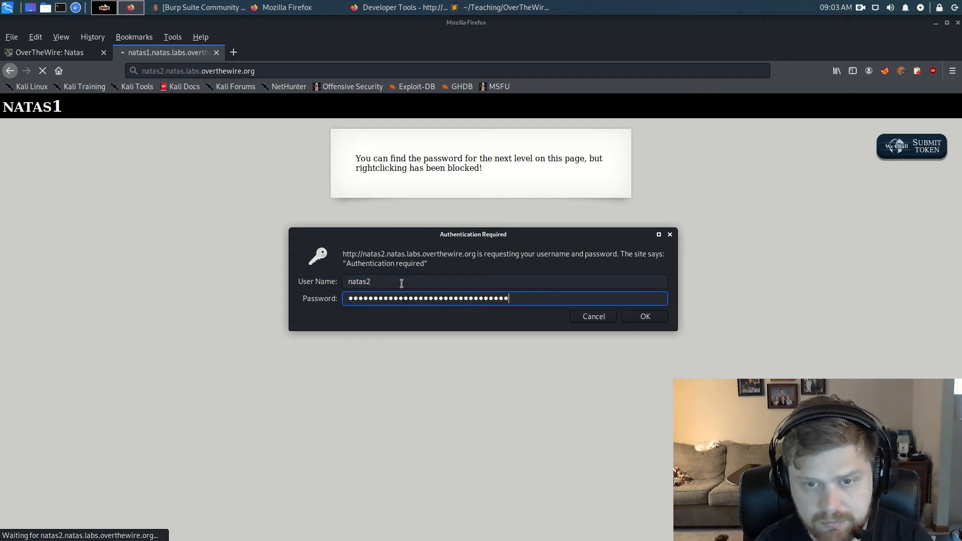
key(Return)
click(176, 174)
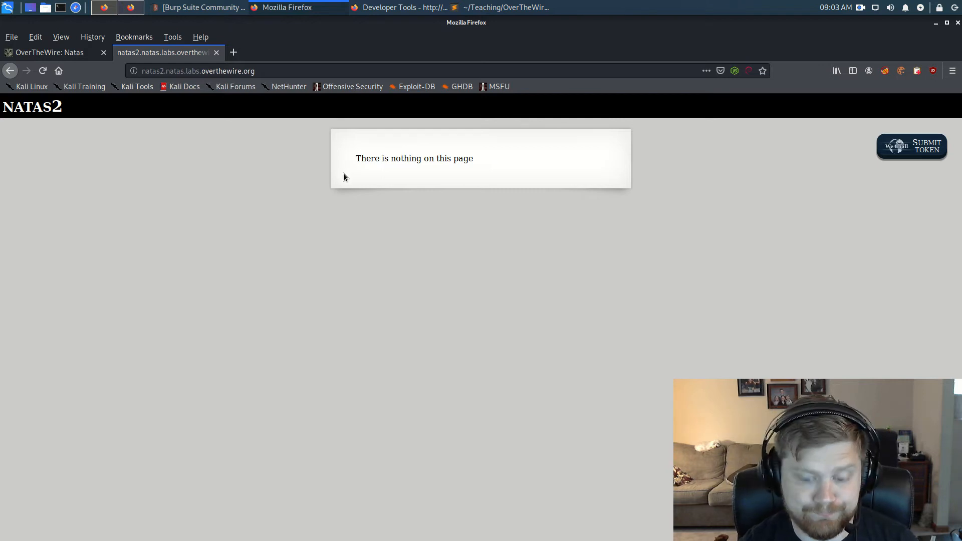
Step: Open the developer tools inspector on the natas2 page and expand the content div
key(ctrl+shift+i)
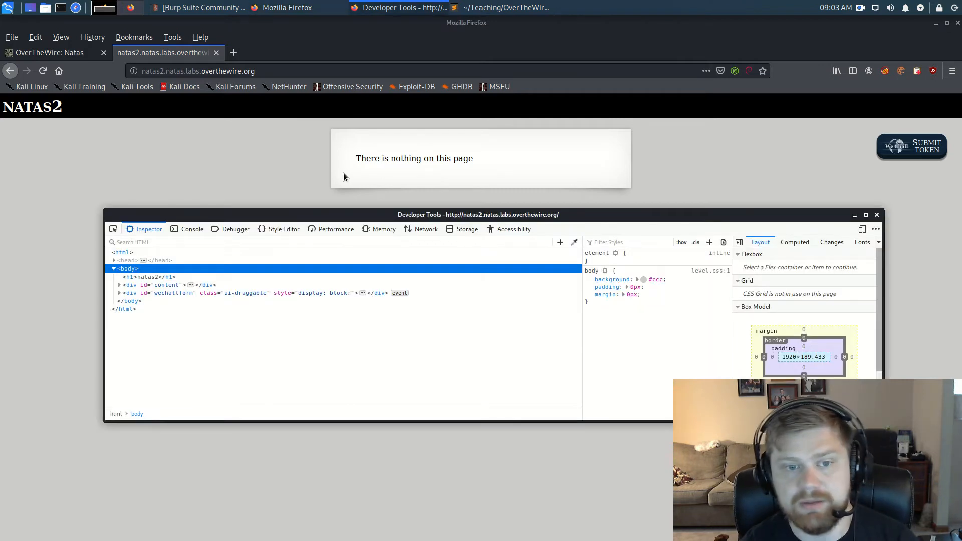
click(119, 284)
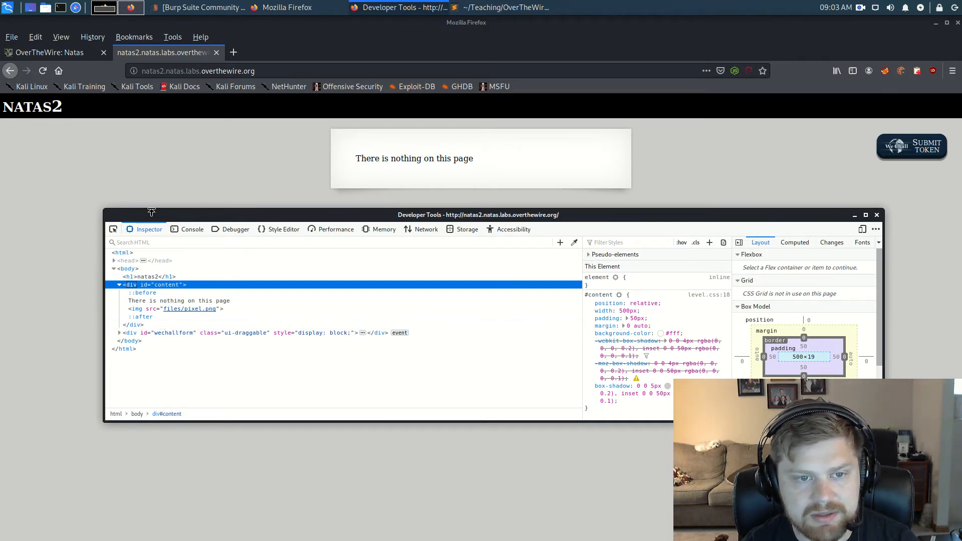
click(113, 230)
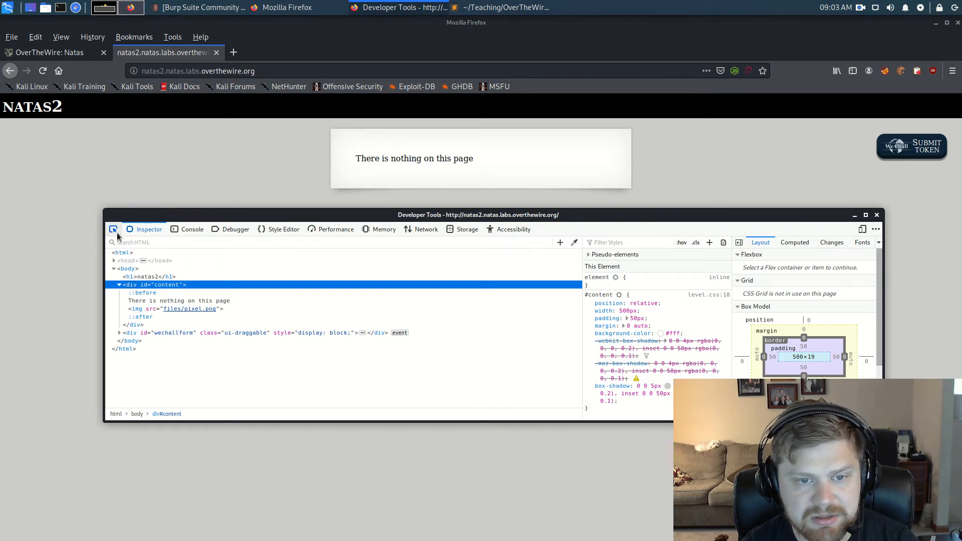
Step: Copy the image's source path files/pixel.png from the img tag in the content div
click(184, 311)
double_click(184, 310)
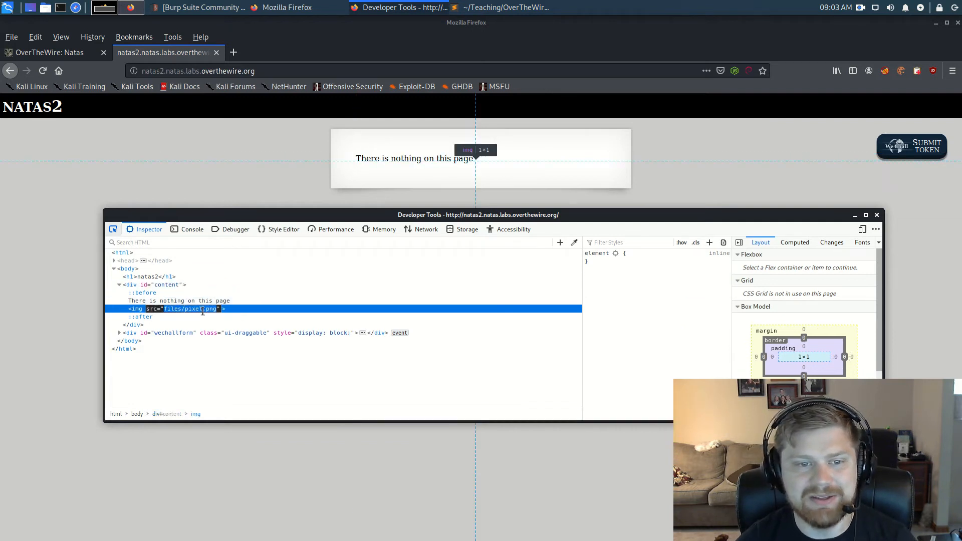
right_click(185, 311)
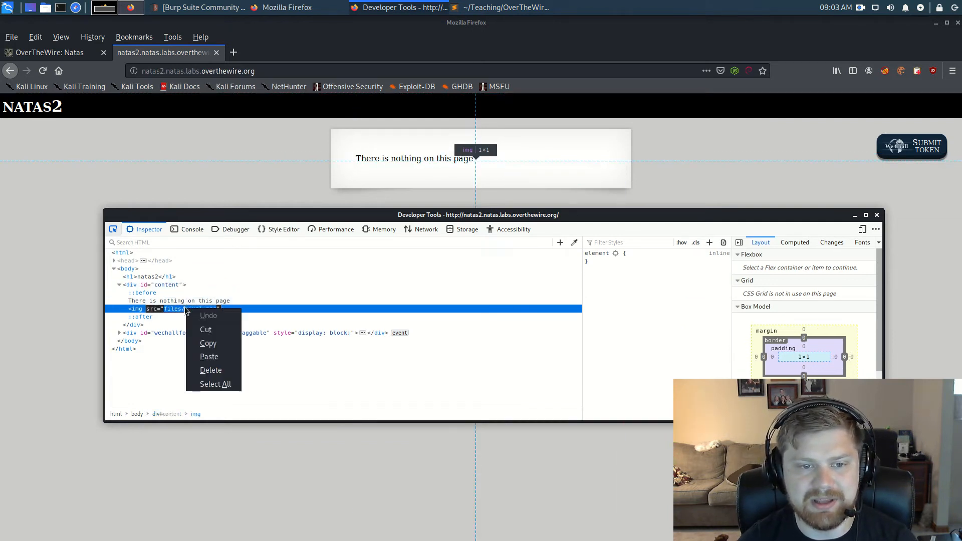
click(208, 343)
click(174, 324)
mouse_move(168, 310)
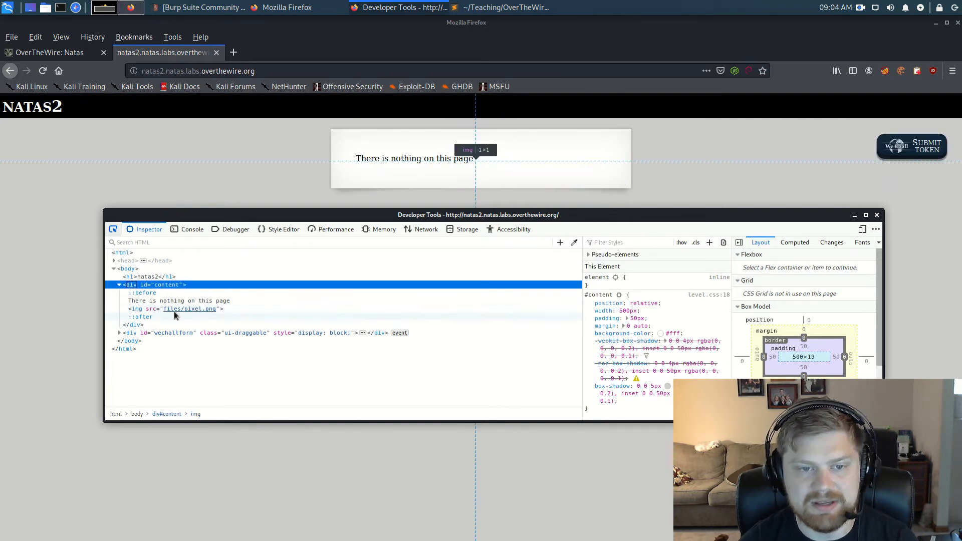
double_click(168, 310)
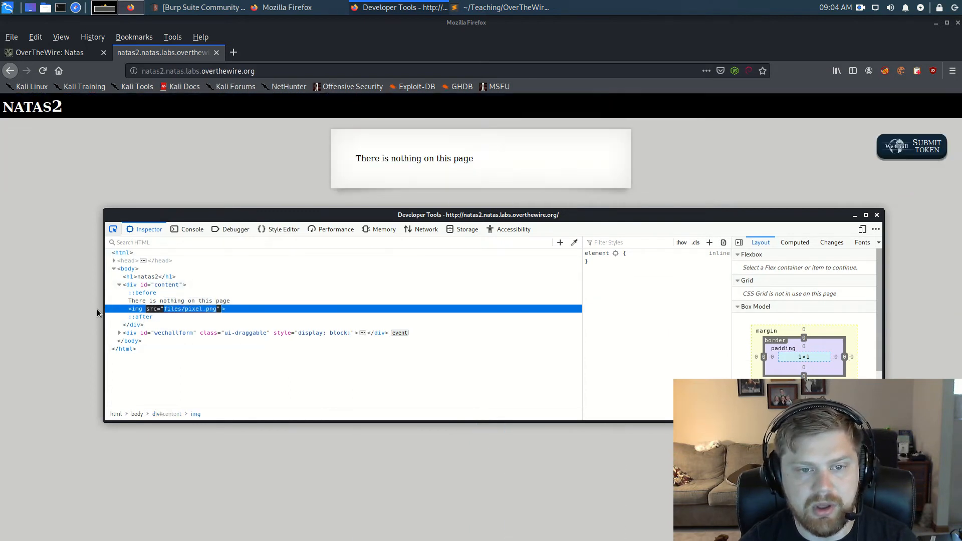
click(164, 309)
drag(164, 309, 216, 310)
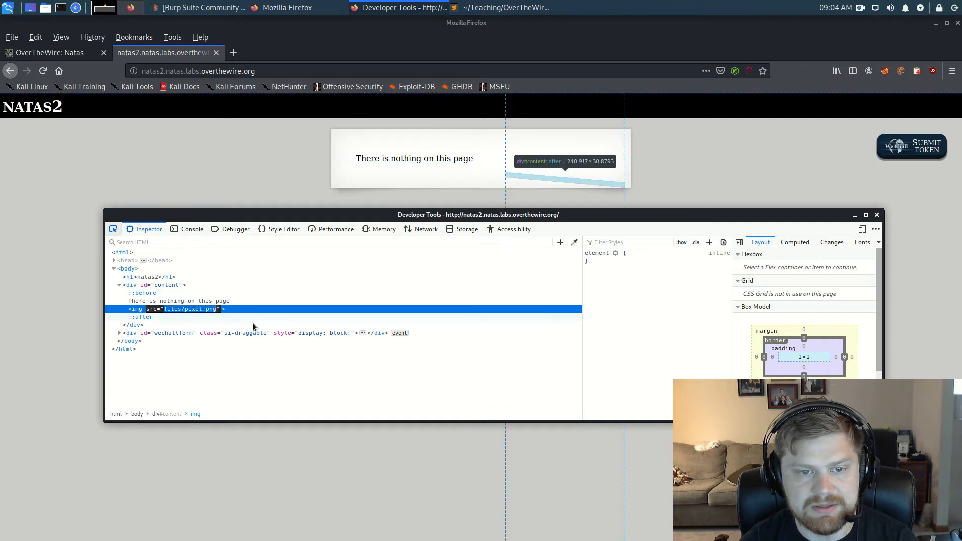
Step: Return to the browser window and load natas2.natas.labs.overthewire.org/files/pixel.png
key(F12)
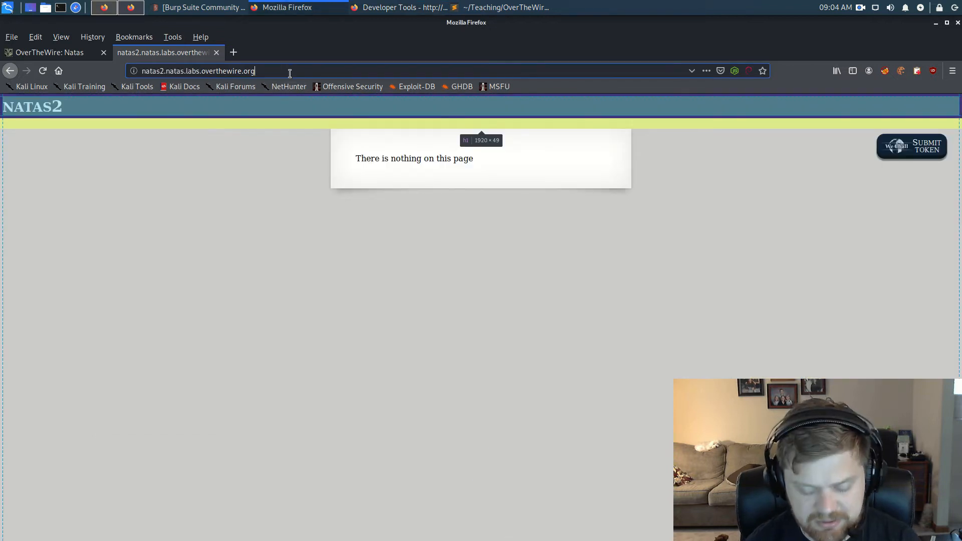
click(289, 72)
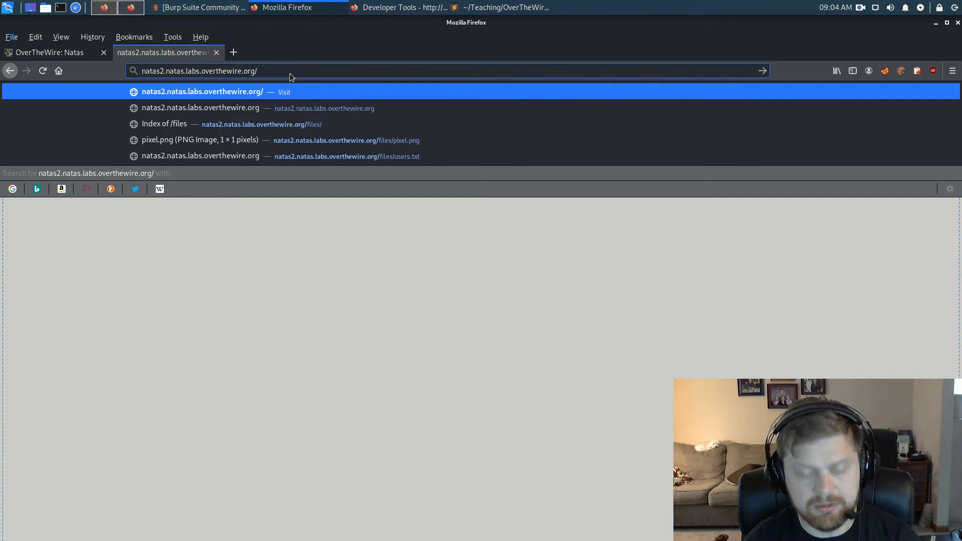
key(ctrl+v)
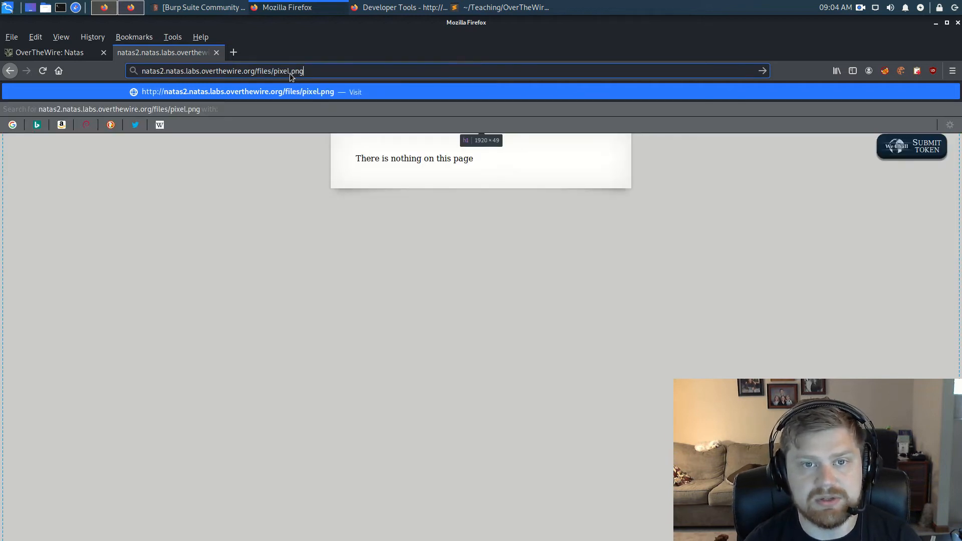
key(Return)
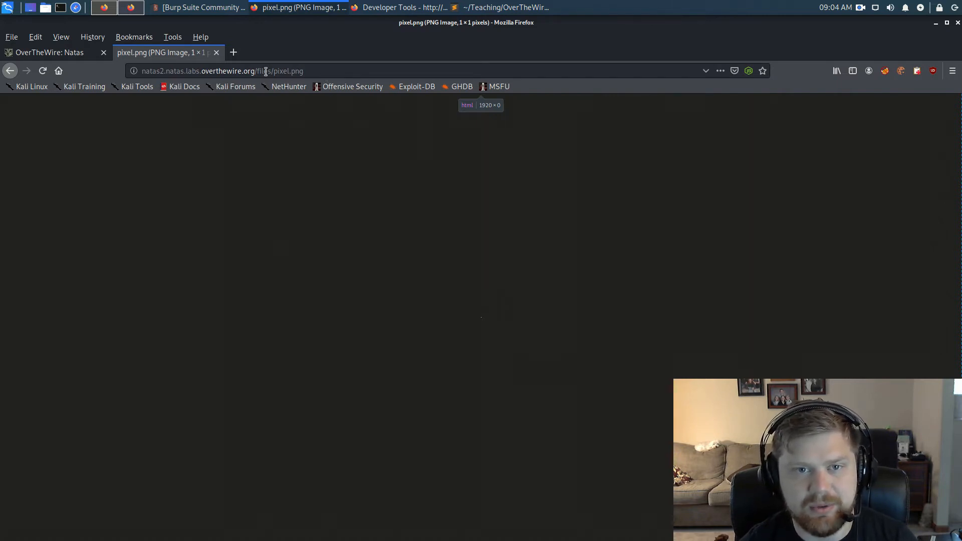
Step: Remove pixel.png from the address and load the natas2 /files/ directory
click(331, 71)
drag(308, 71, 286, 71)
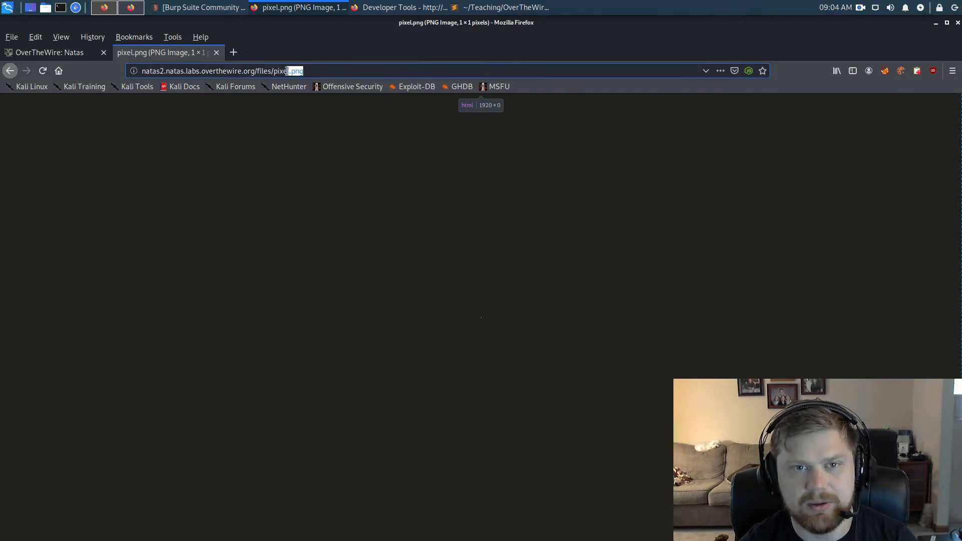
click(315, 70)
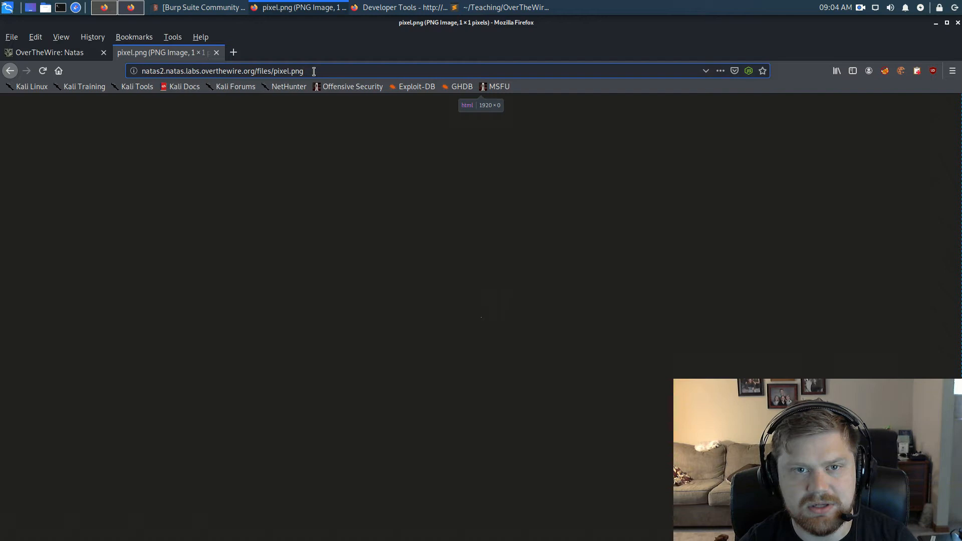
drag(314, 72, 274, 71)
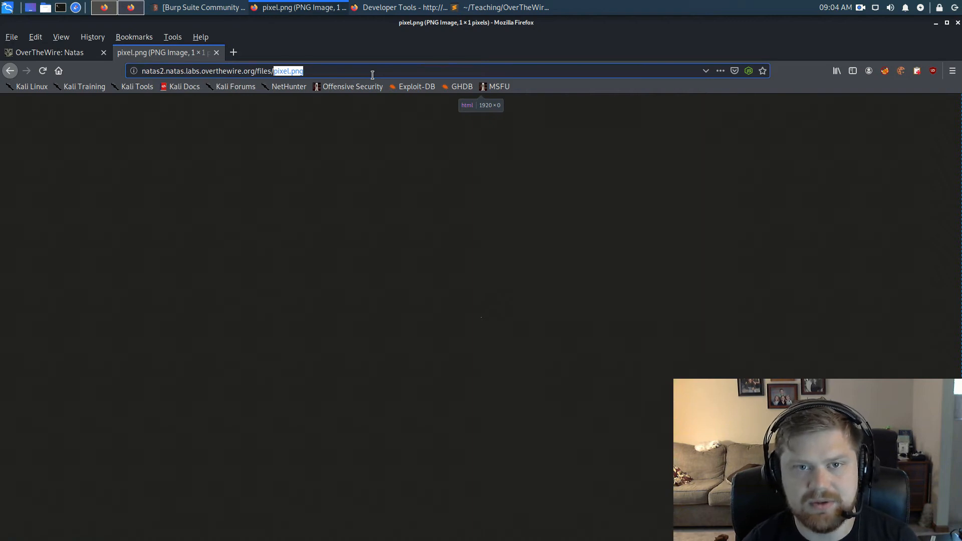
key(BackSpace)
key(Return)
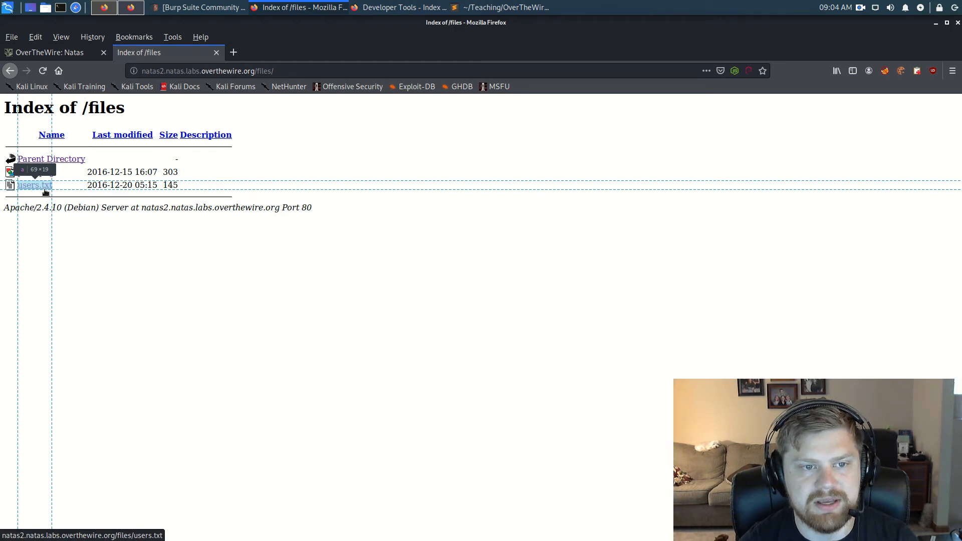
Step: Open users.txt from the /files directory listing and copy its whole natas3 line
click(35, 187)
click(36, 189)
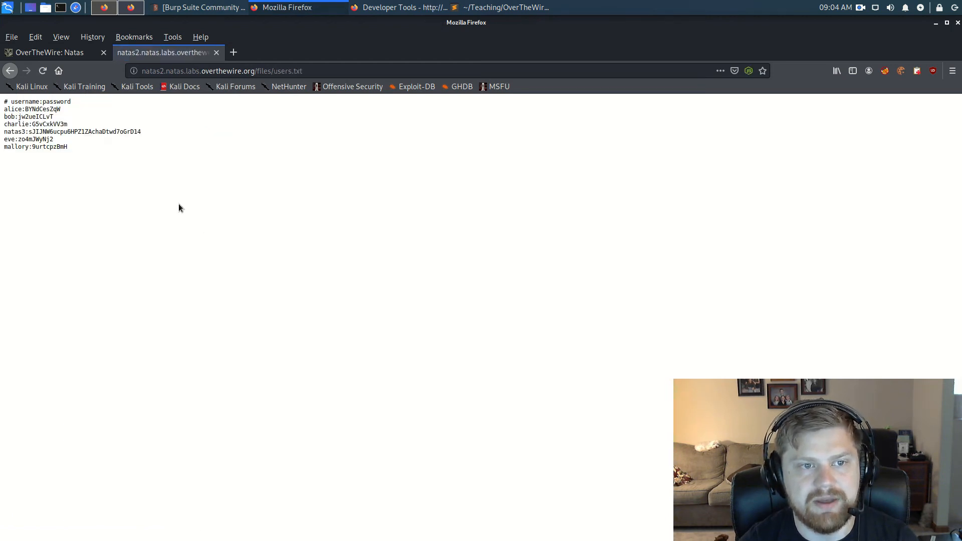
double_click(61, 132)
double_click(113, 131)
drag(112, 131, 6, 131)
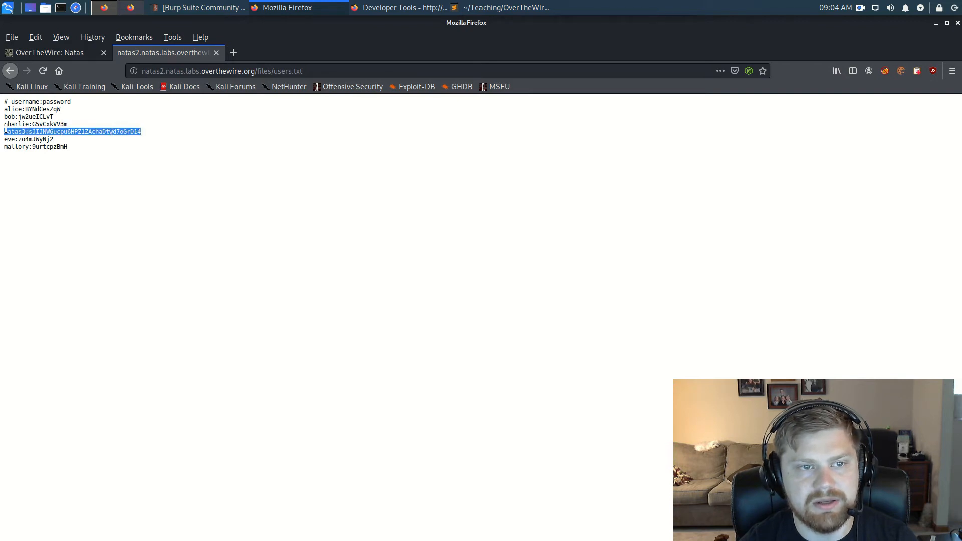
right_click(19, 131)
click(48, 142)
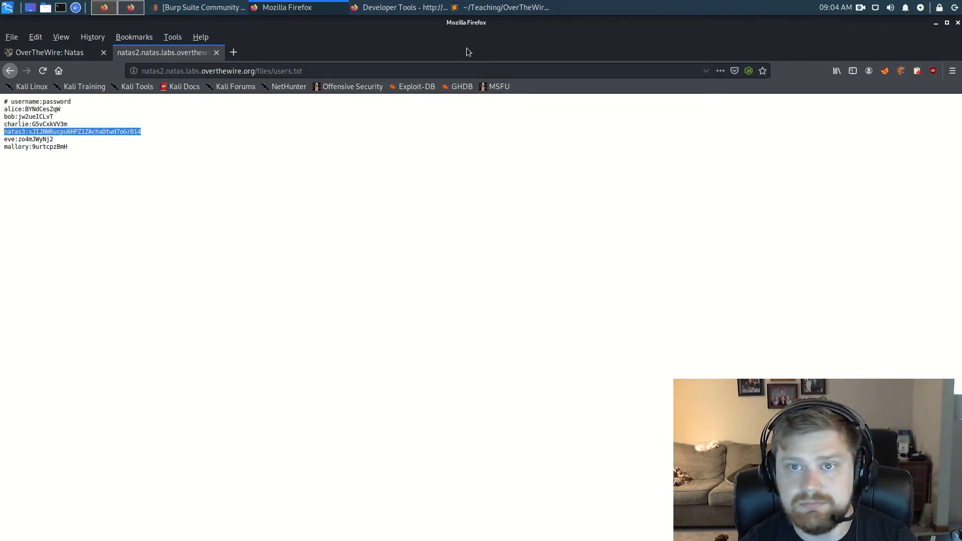
Step: Switch to the Sublime Text log and replace the "natas3:" placeholder with the copied natas3 credentials, adding blank lines below
click(490, 7)
drag(553, 131, 507, 132)
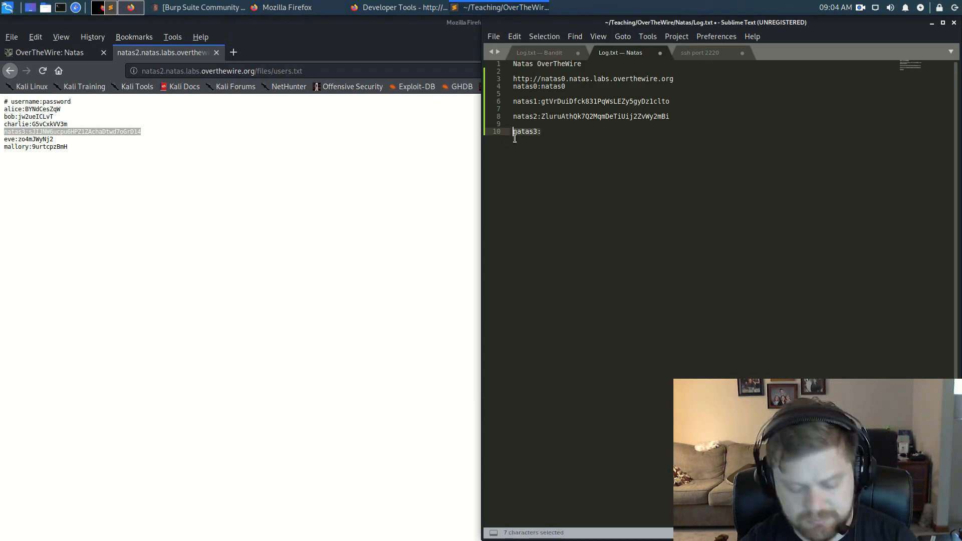
key(ctrl+v)
key(Return)
key(Return)
Step: Copy only the password from the natas3 entry in the log
double_click(576, 131)
right_click(578, 132)
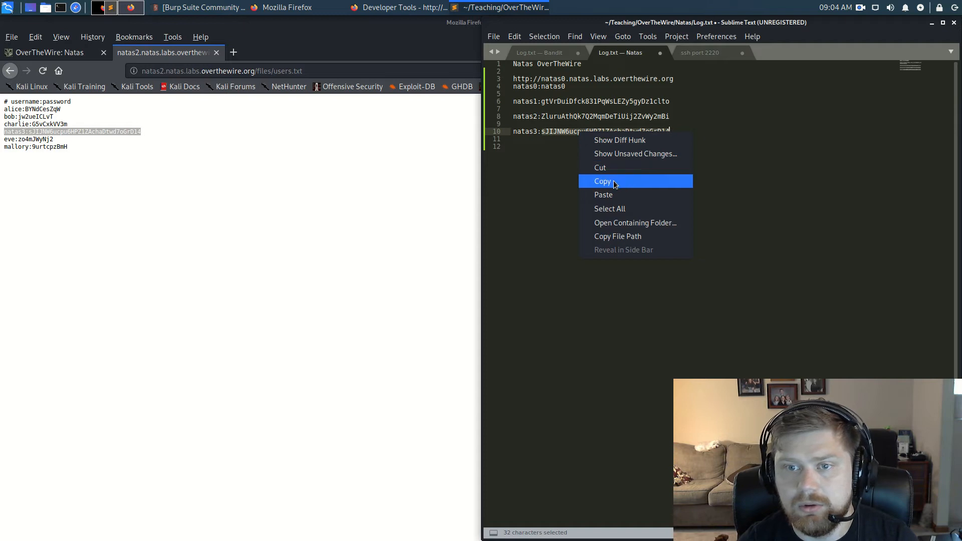
click(602, 181)
Step: Return to Firefox, change natas2 to natas3 in the users.txt address and load it, and cancel the sign-in request
click(230, 118)
click(163, 71)
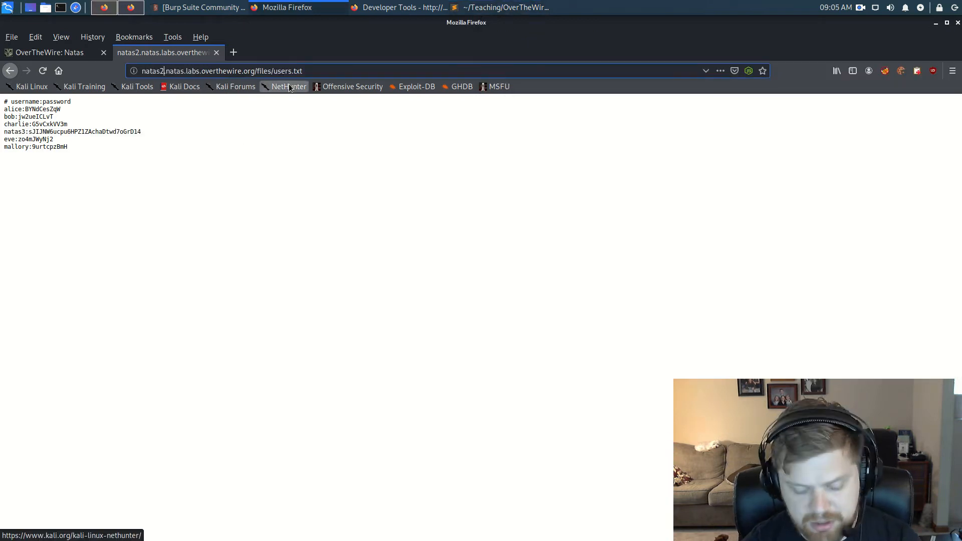
key(BackSpace)
text(3)
key(Return)
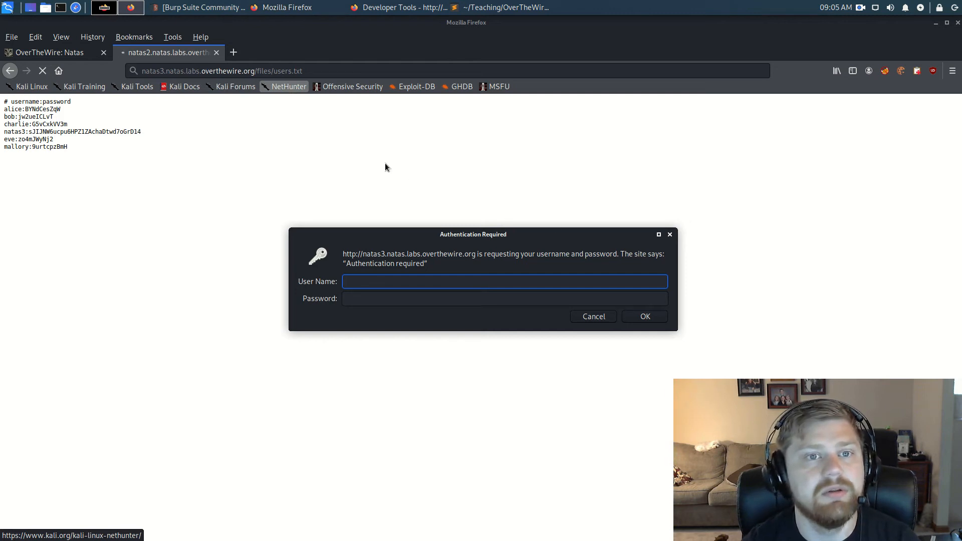
key(Escape)
Step: Remove /files/users.txt from the address and load natas3.natas.labs.overthewire.org
drag(302, 71, 256, 73)
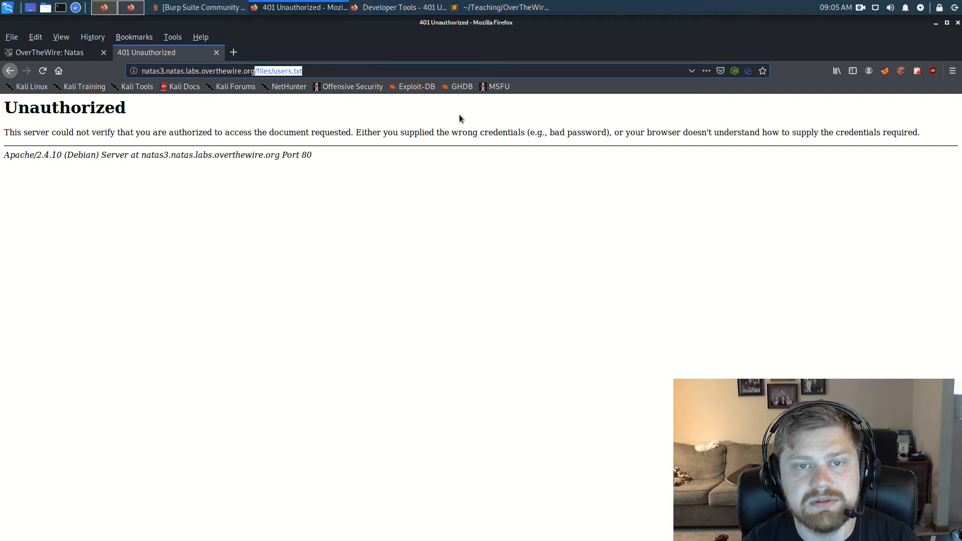
key(BackSpace)
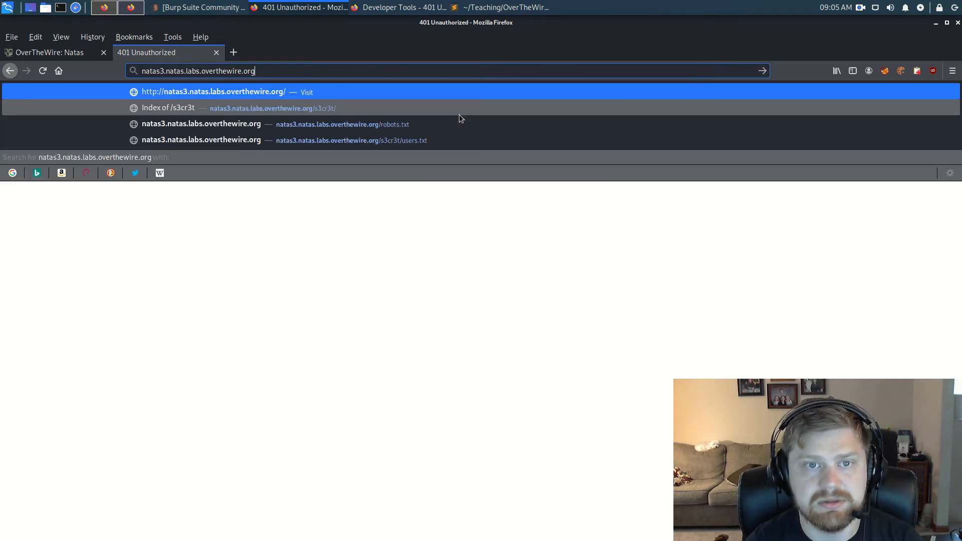
key(Return)
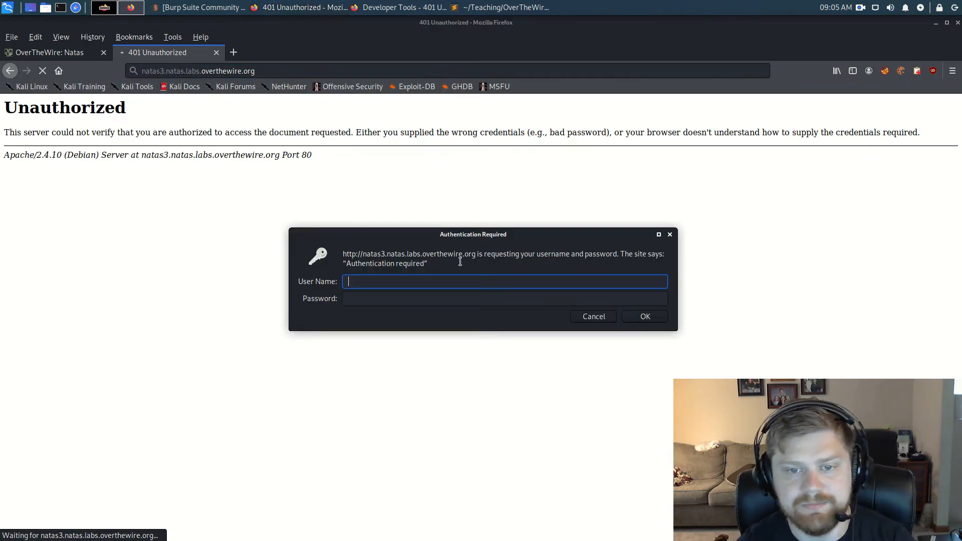
Step: Sign in to the natas3 site with user name natas3 and the copied password, and decline saving the login
text(natas3)
key(Tab)
key(ctrl+v)
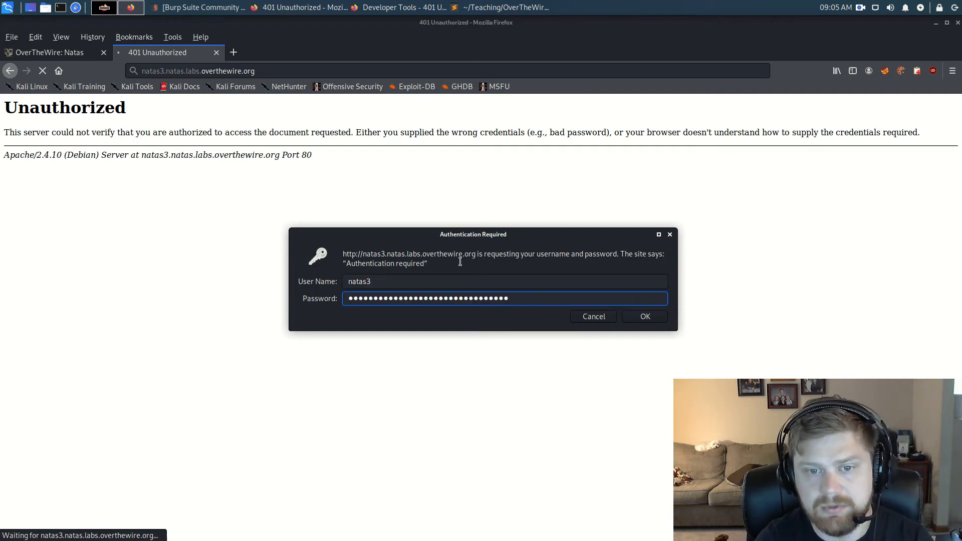
key(Return)
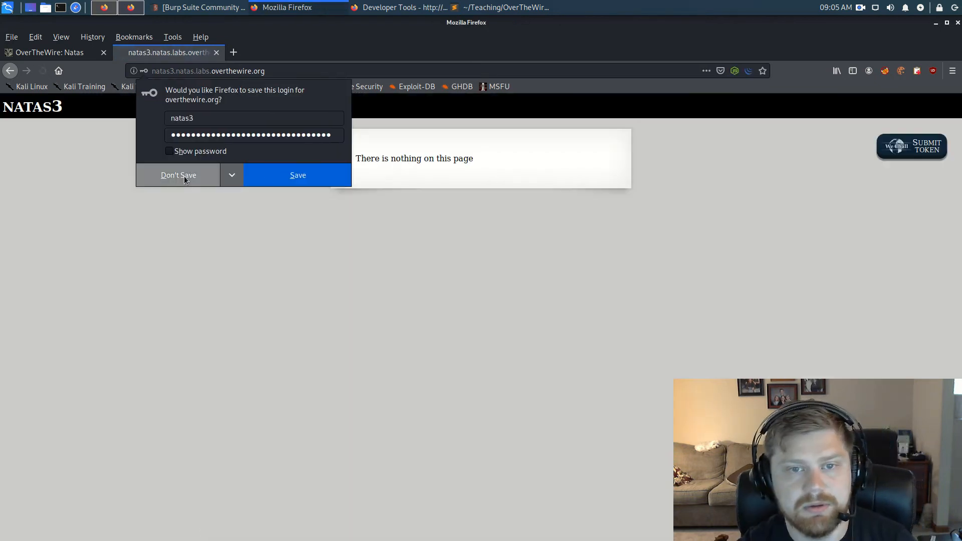
click(184, 178)
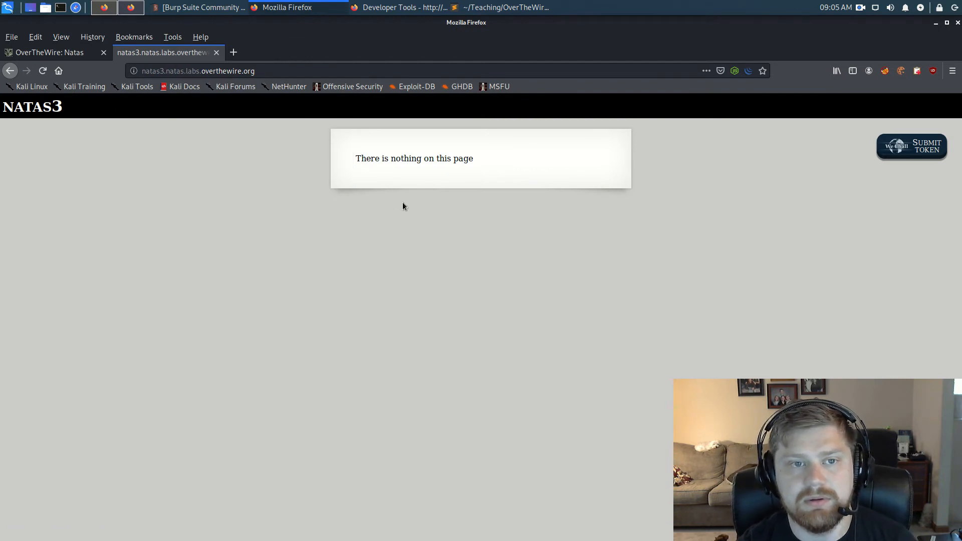
click(9, 71)
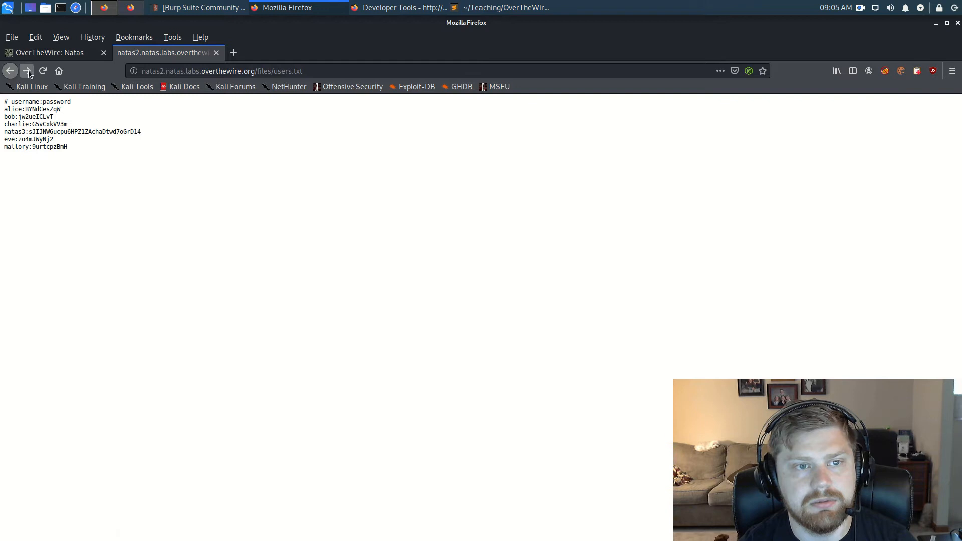
click(28, 71)
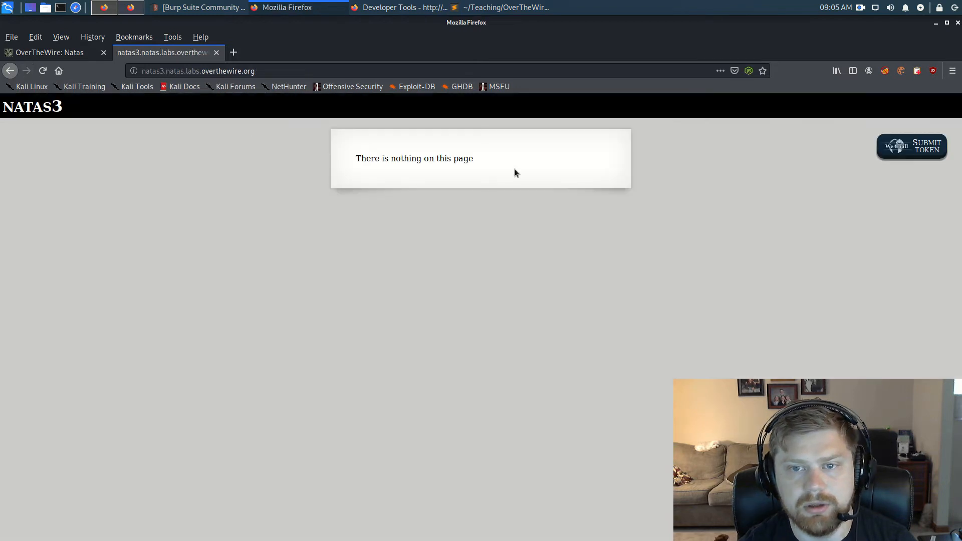
Step: Inspect the natas3 page's HTML in the developer tools and expand the content div
key(ctrl+shift+i)
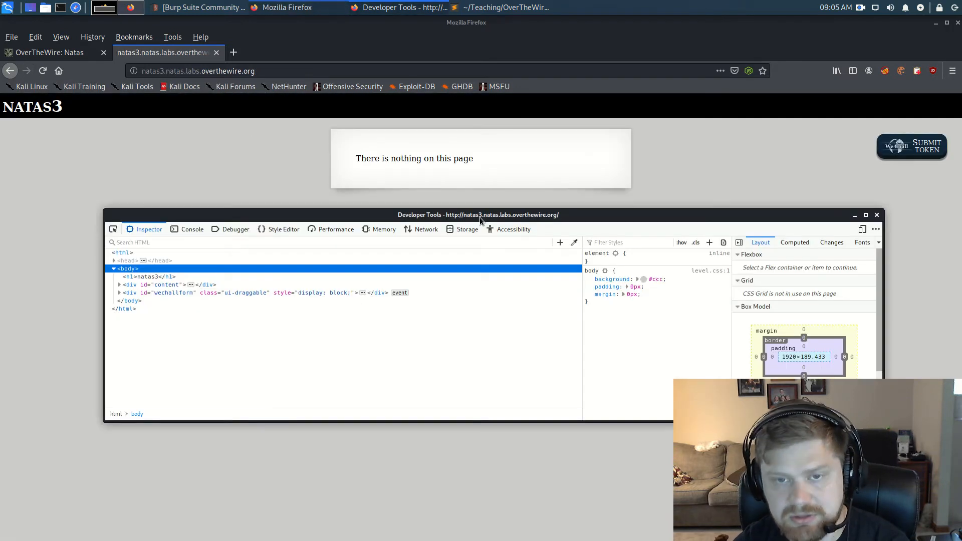
double_click(130, 285)
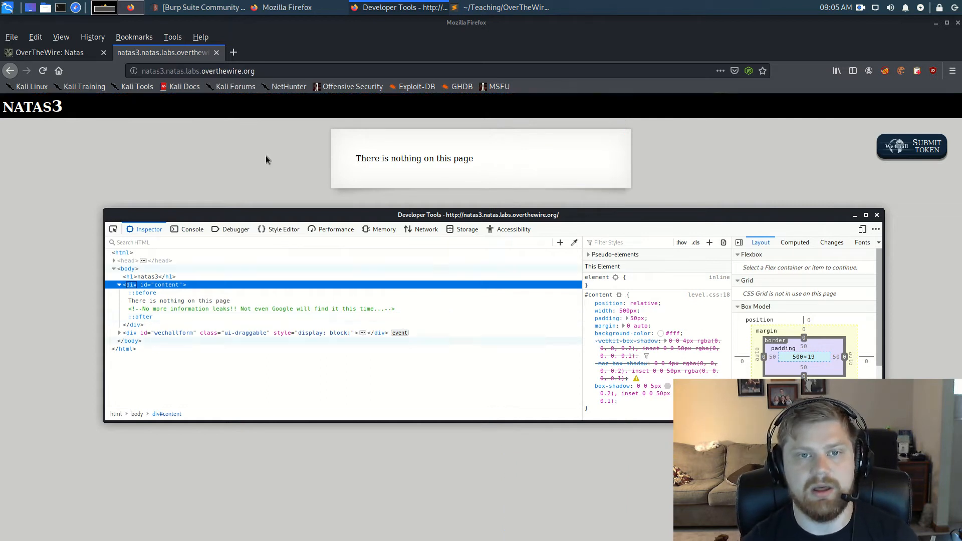
Step: Append /robots.txt to the natas3 address in the main browser window and load it
click(288, 70)
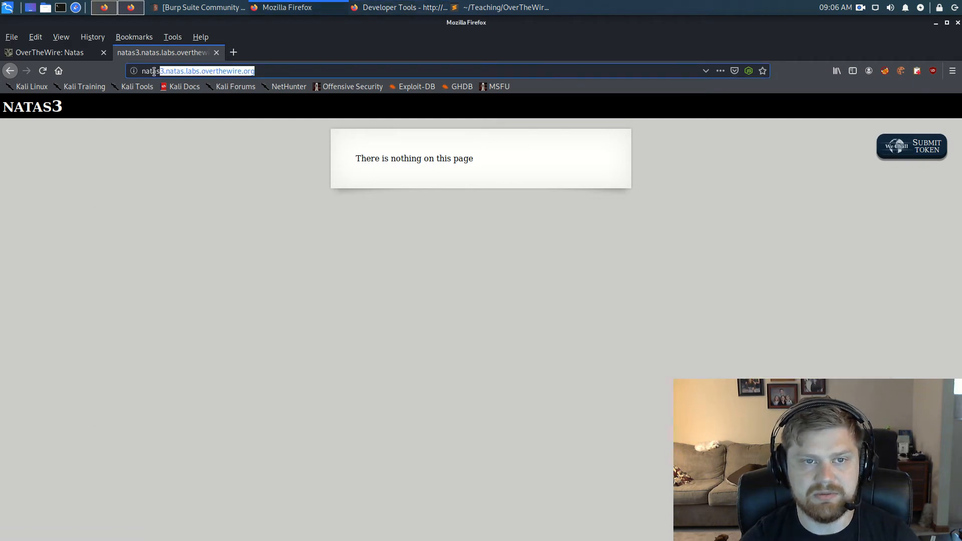
click(269, 72)
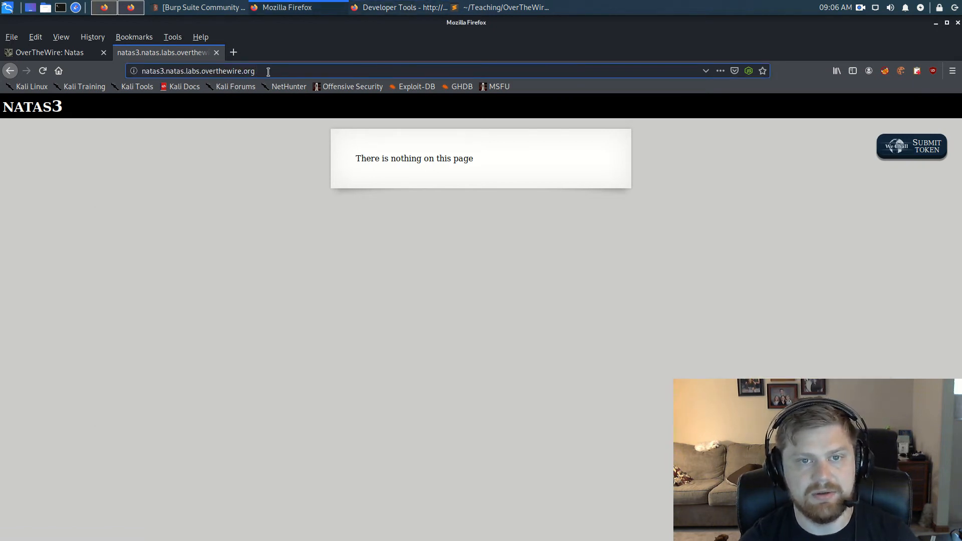
text(/robots.txt)
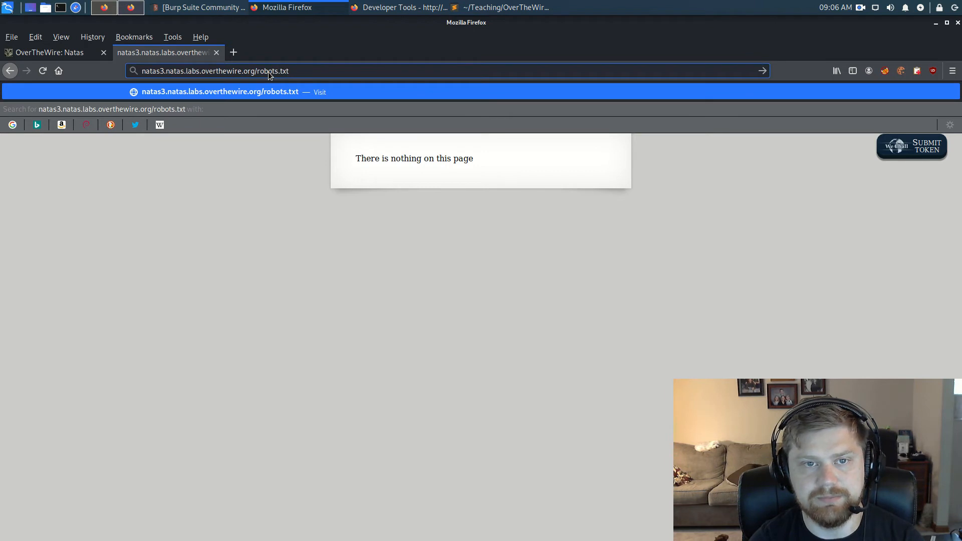
key(Return)
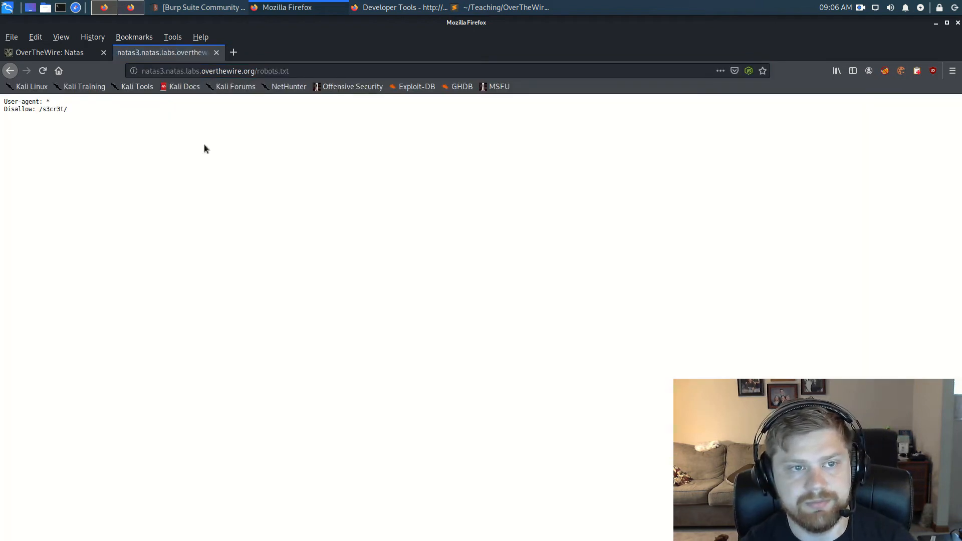
Step: Replace /robots.txt in the address with the copied disallowed path /s3cr3t/, load the directory, and open its users.txt file
drag(70, 109, 38, 110)
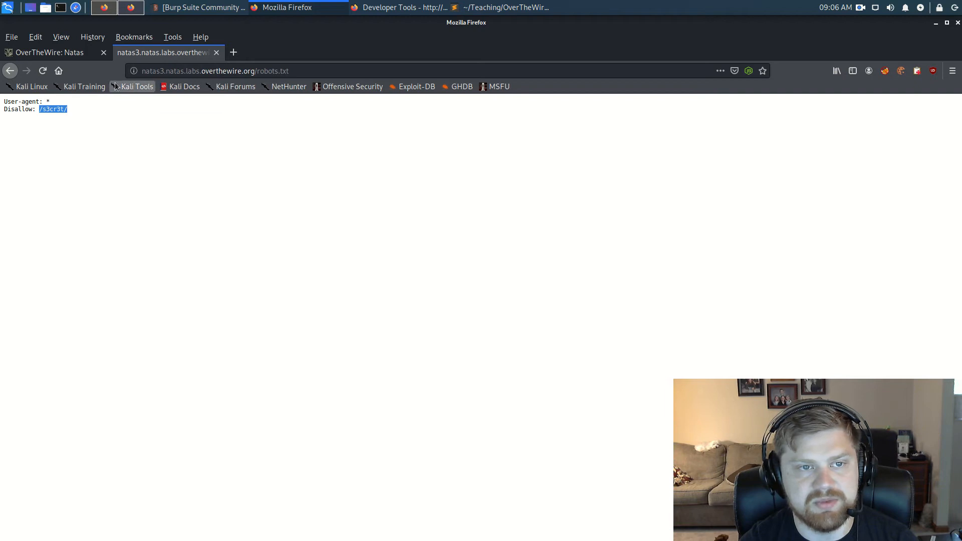
right_click(57, 110)
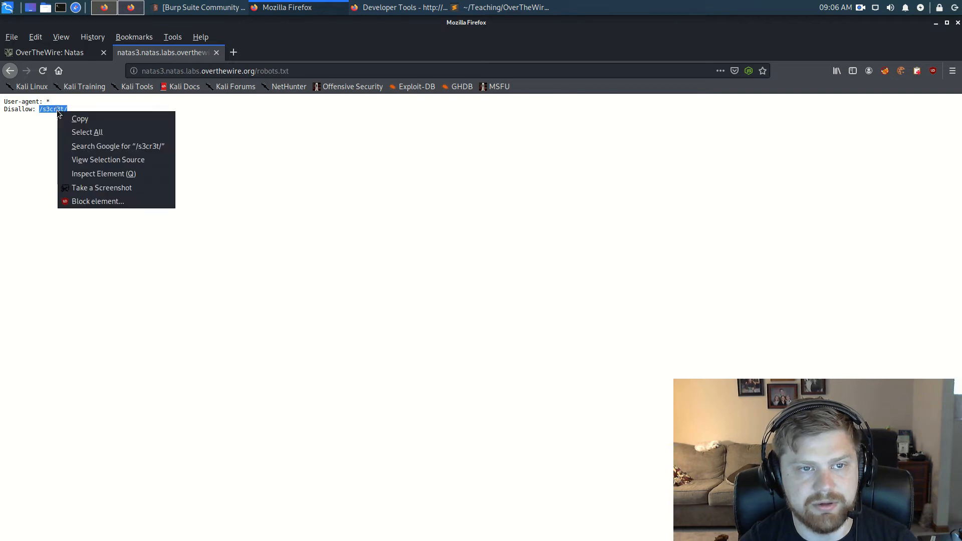
click(80, 120)
drag(306, 71, 257, 71)
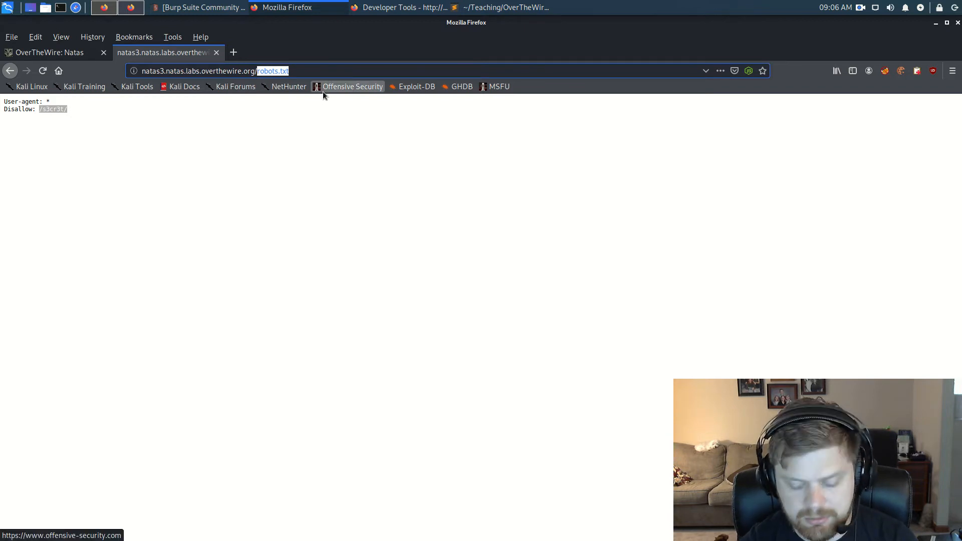
key(BackSpace)
key(BackSpace)
key(ctrl+v)
key(Return)
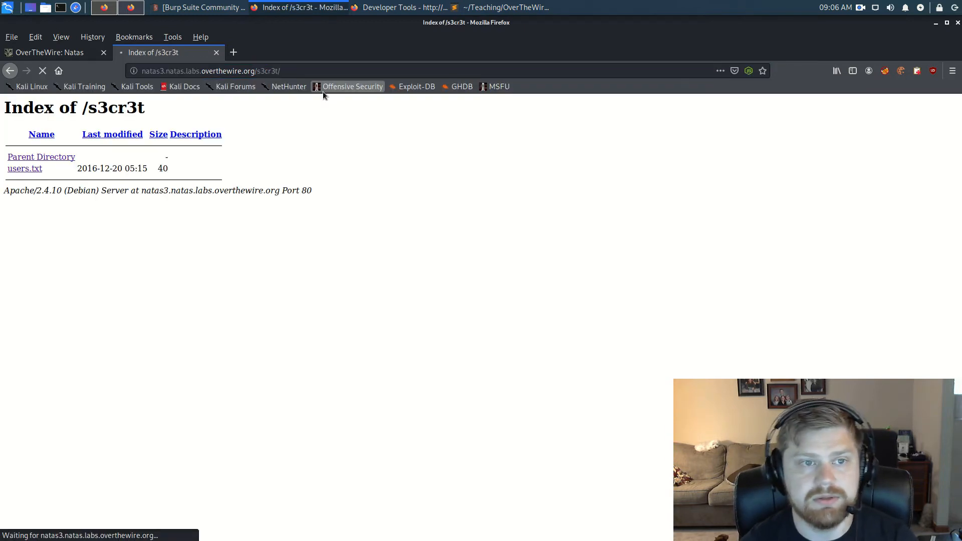
click(34, 174)
Step: Copy the natas4 user name and password line into the Sublime Text log below the natas3 entry, adding blank lines after it
drag(134, 102, 2, 105)
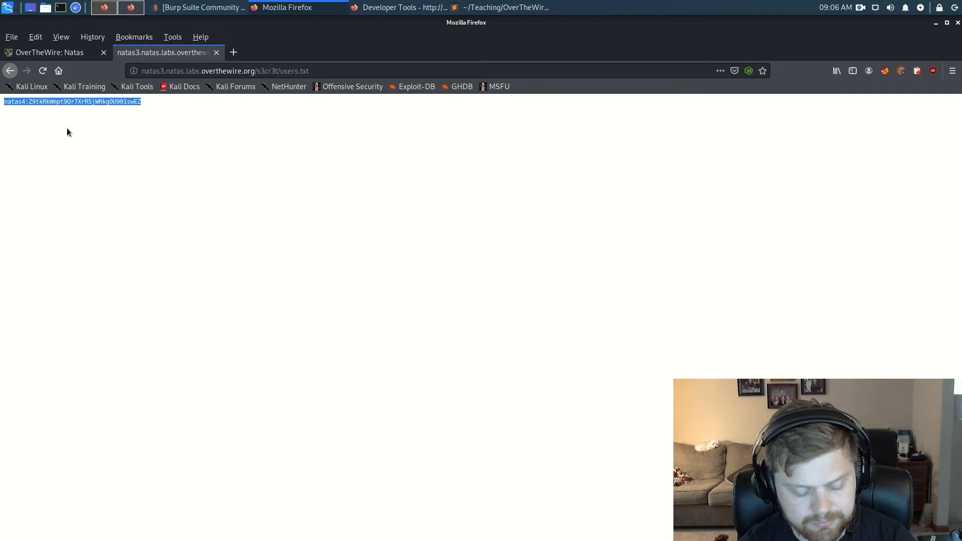
key(alt+Tab)
click(543, 266)
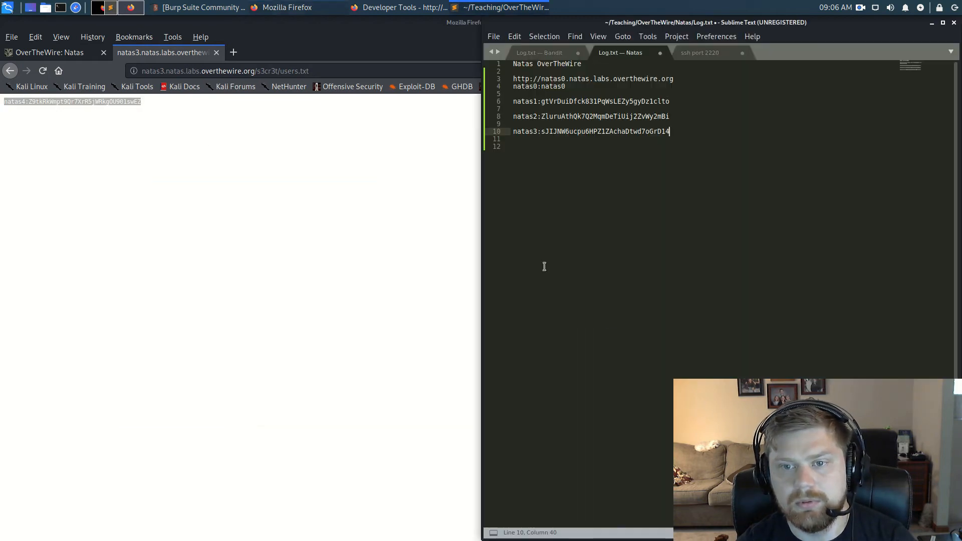
click(633, 169)
key(ctrl+v)
key(Return)
key(Return)
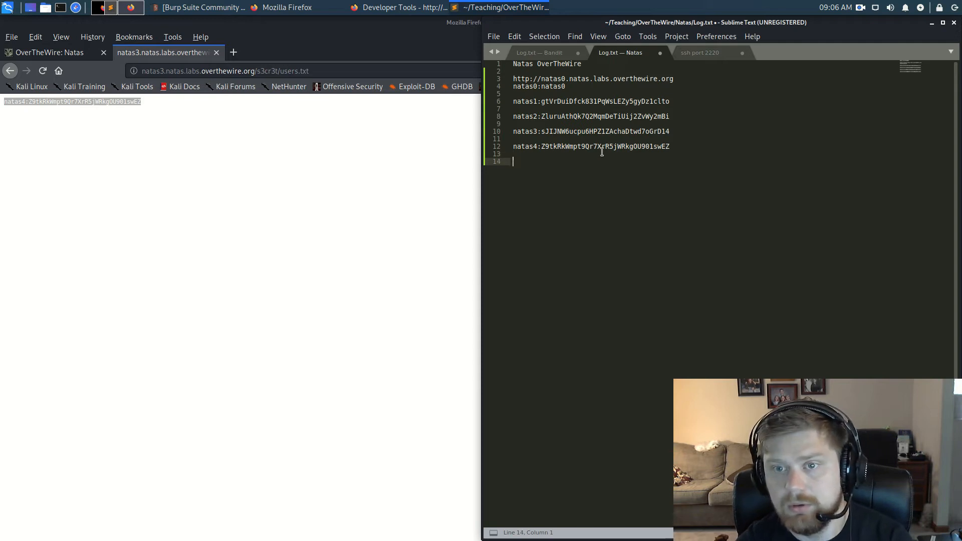
Step: Copy only the password from the natas4 entry in the log
double_click(600, 147)
right_click(601, 146)
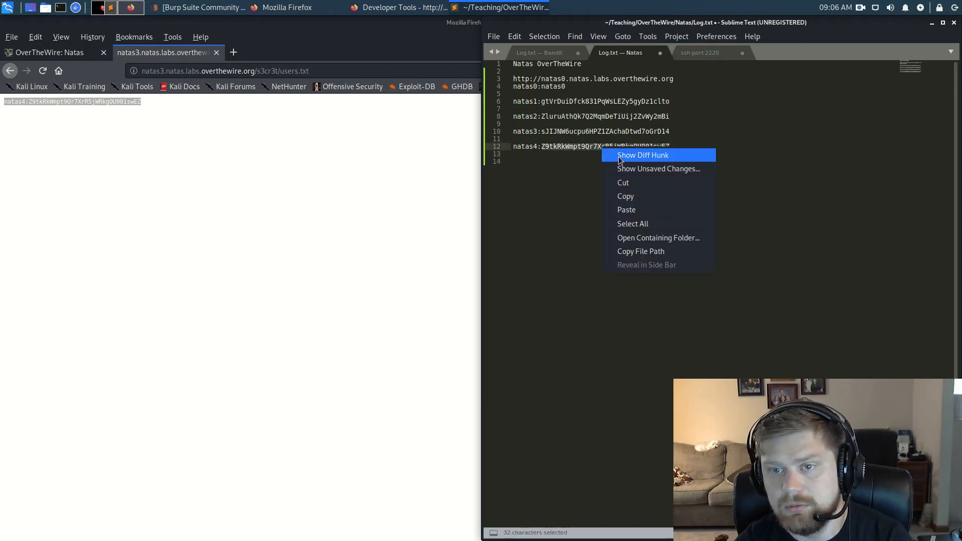
click(640, 193)
click(537, 162)
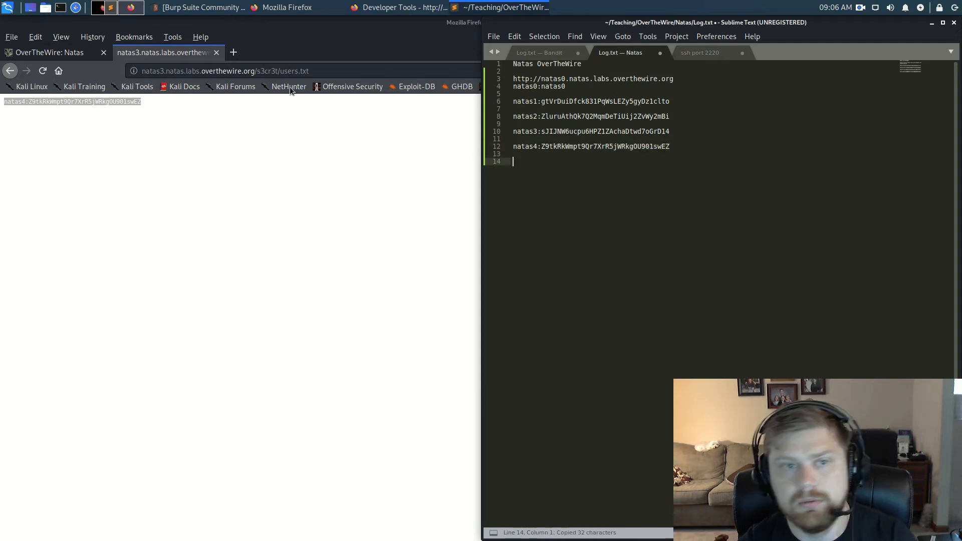
Step: Return to Firefox, remove the s3cr3t/users.txt path, change natas3 to natas4 in the address, and load it
click(56, 53)
click(150, 52)
drag(309, 70, 256, 70)
key(BackSpace)
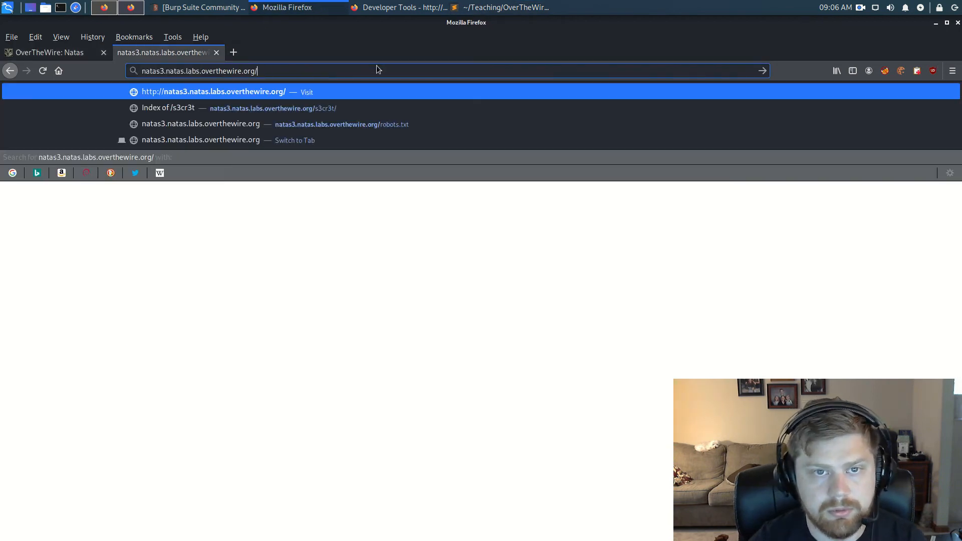
click(167, 73)
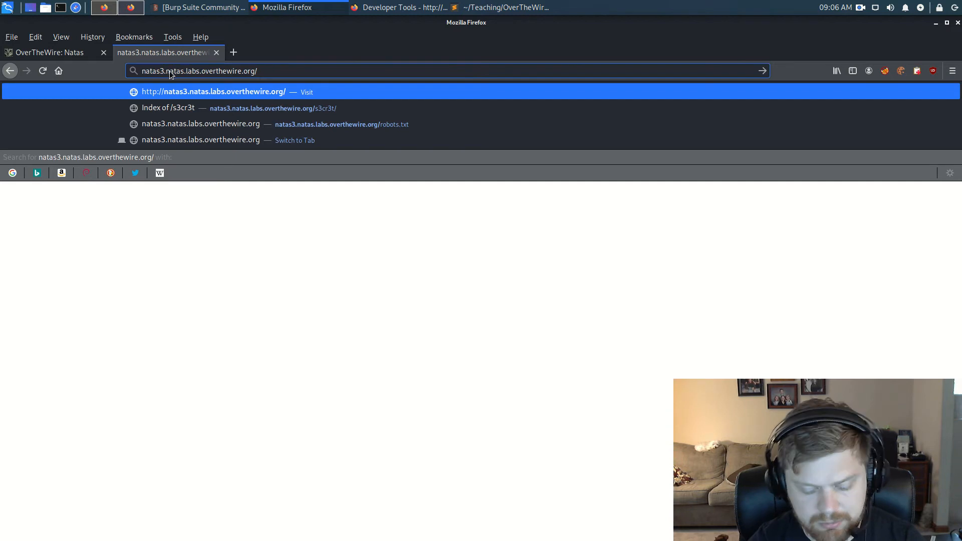
key(BackSpace)
text(4)
key(Return)
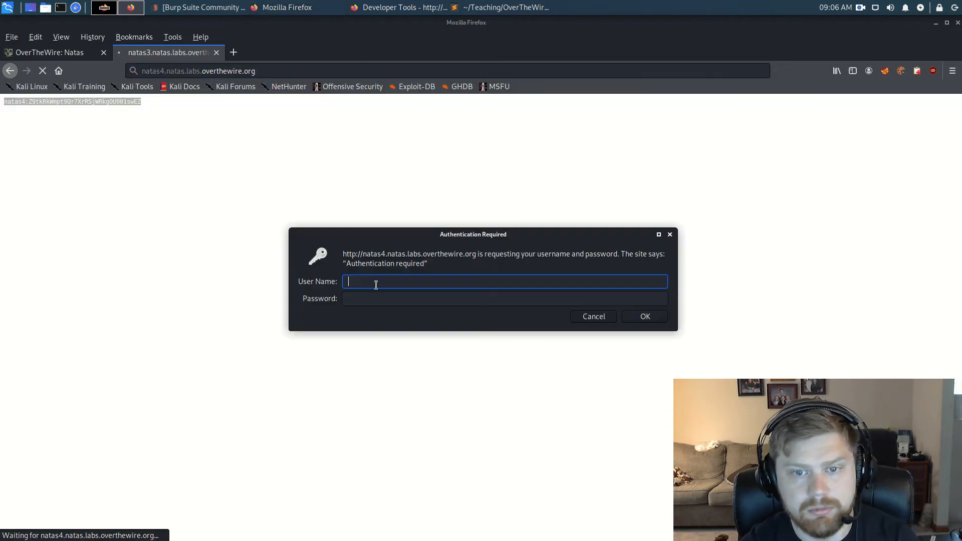
Step: Sign in to the natas4 site with user name natas4 and the copied password
text(natas)
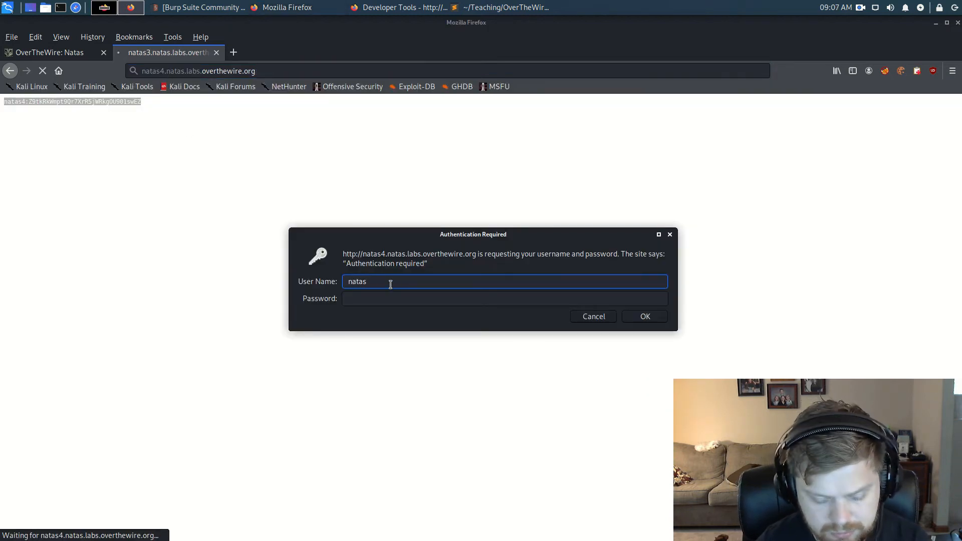
text(4)
key(Tab)
key(ctrl+v)
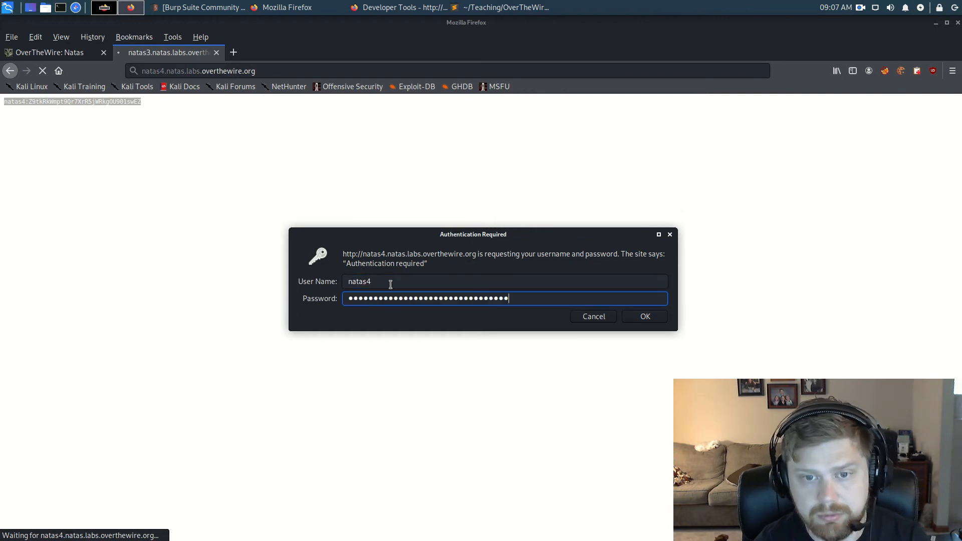
key(Return)
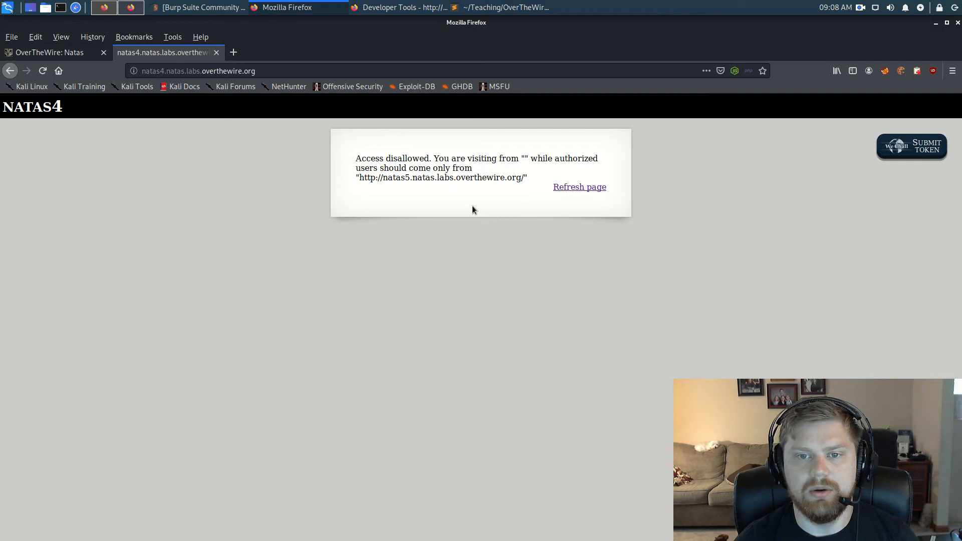
Step: Open Firefox preferences in a new tab, search them for "proxy", and open the network connection settings
click(234, 52)
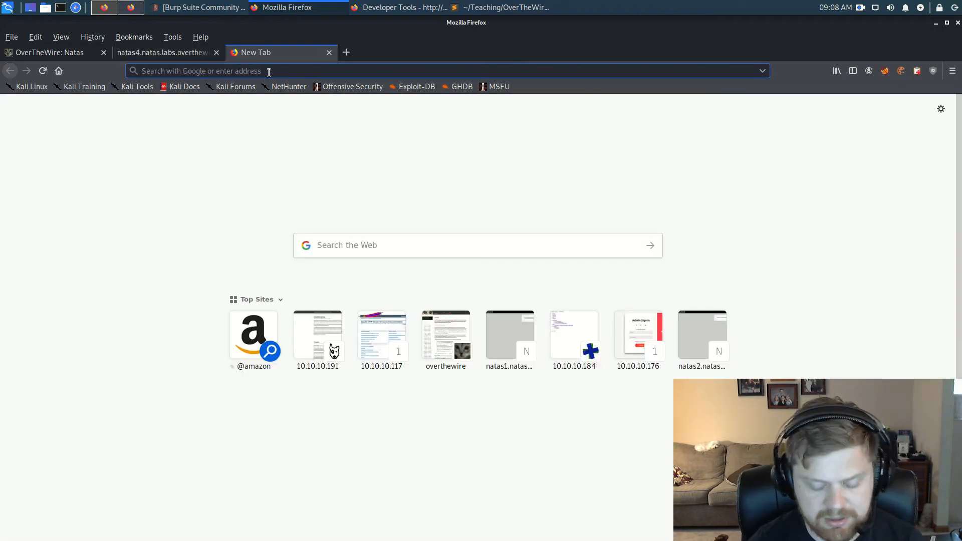
click(940, 109)
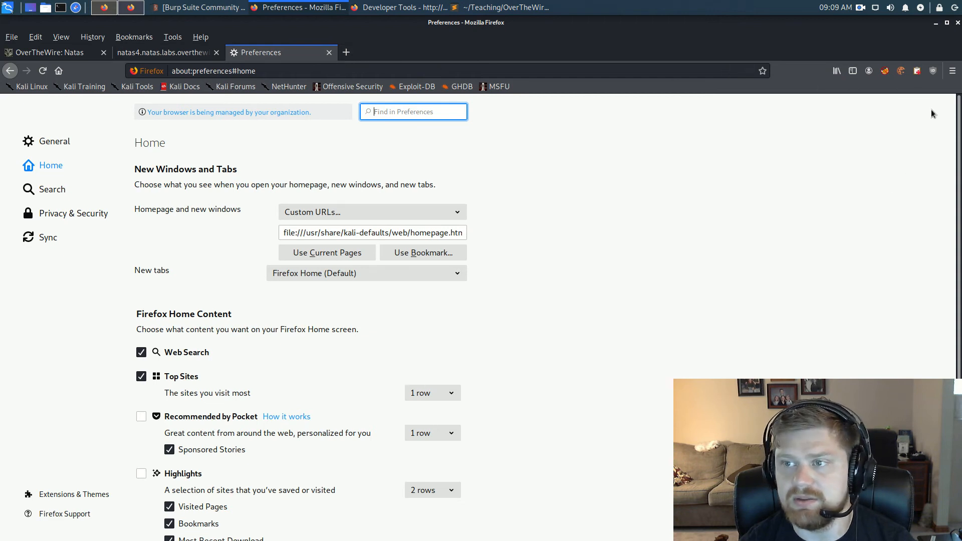
click(951, 73)
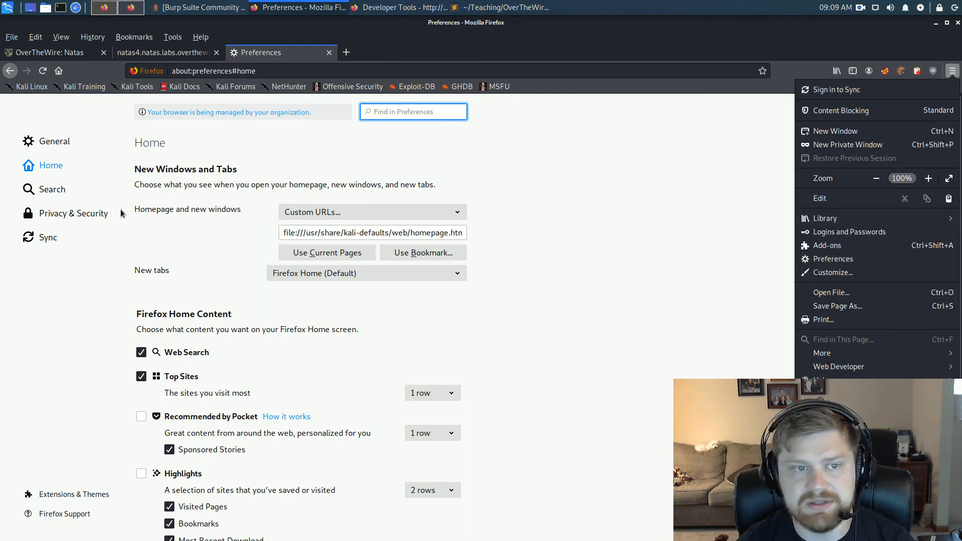
click(565, 164)
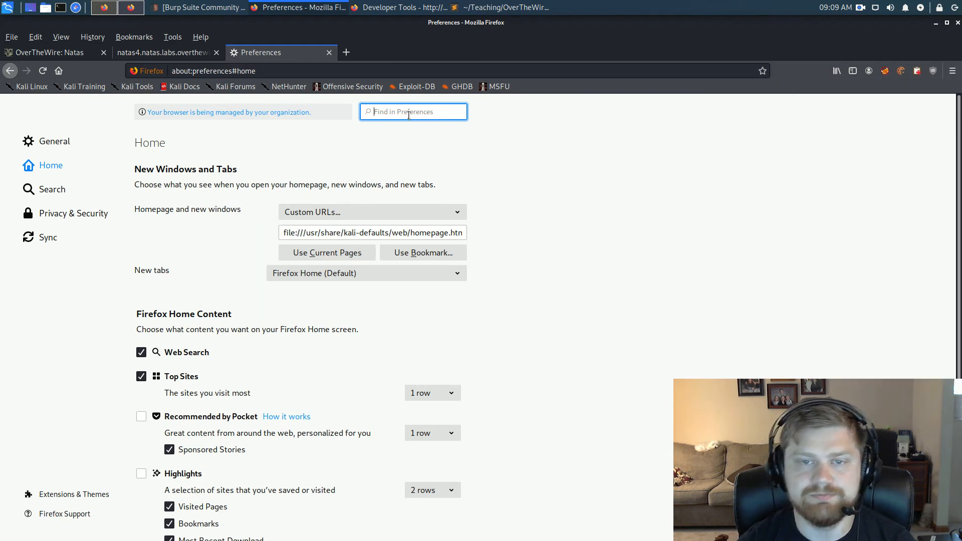
text(proxy)
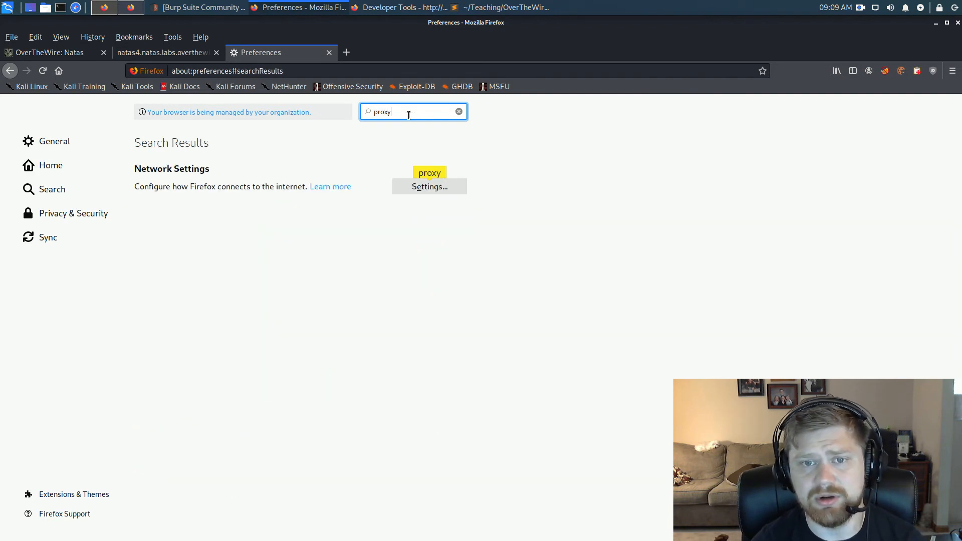
click(434, 186)
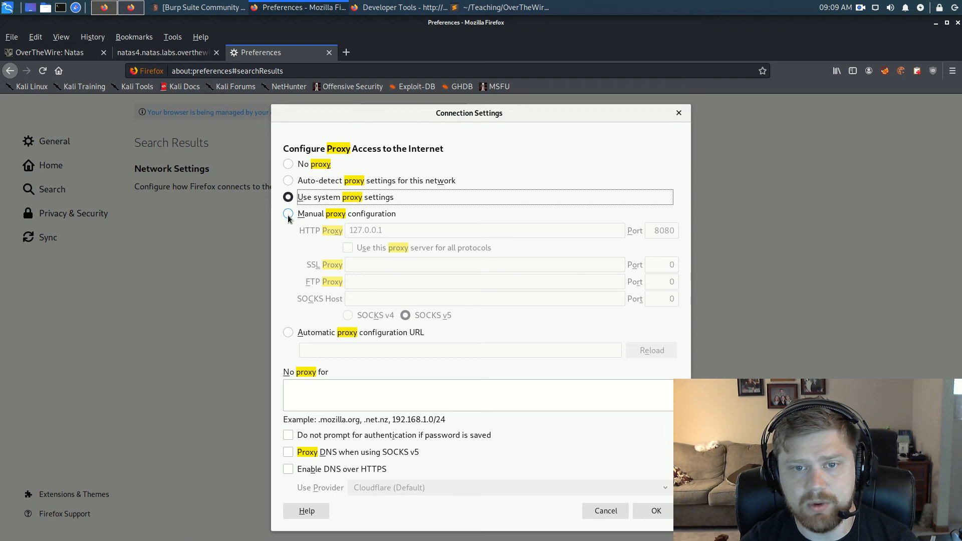
Step: Try the manual proxy configuration with HTTP proxy 127.0.0.1 and port 8080, and revert to the system proxy settings
click(288, 214)
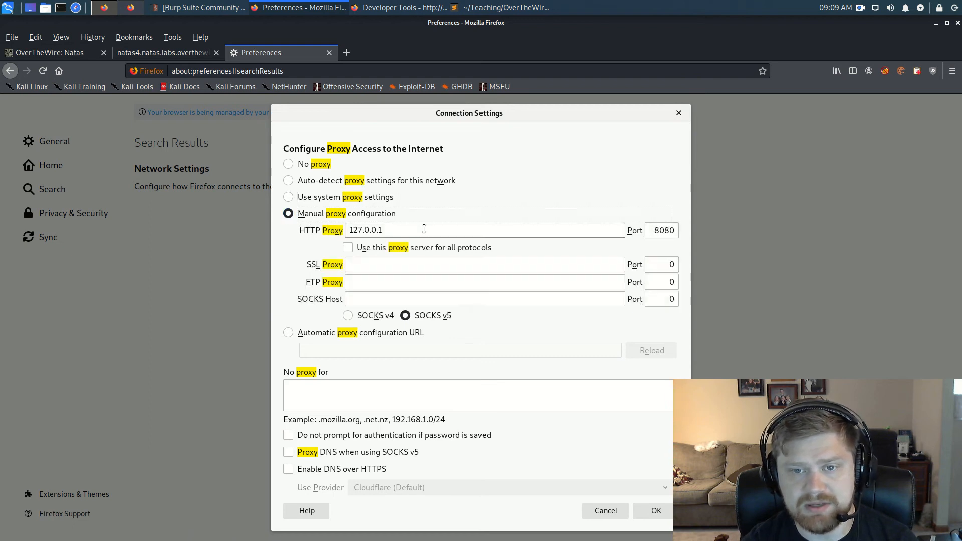
drag(407, 231, 343, 225)
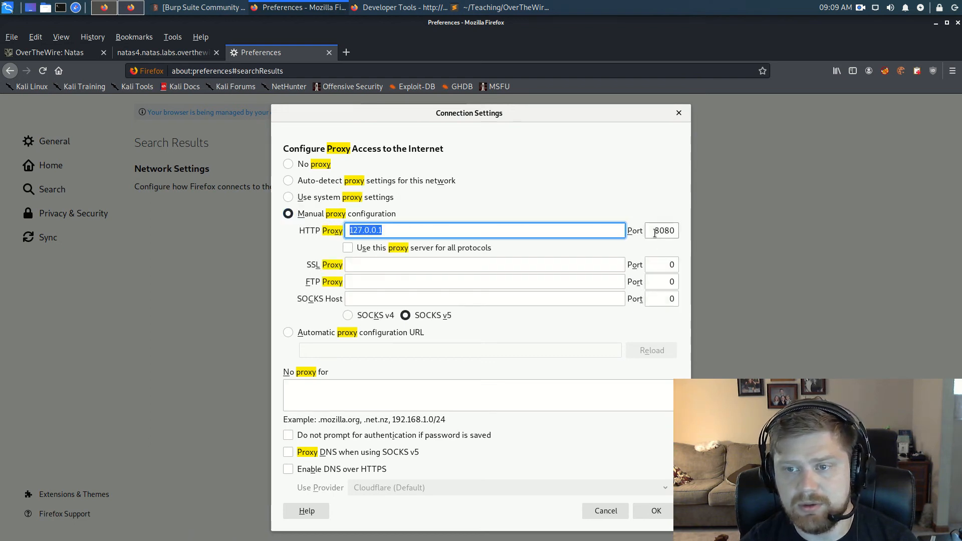
drag(653, 231, 683, 234)
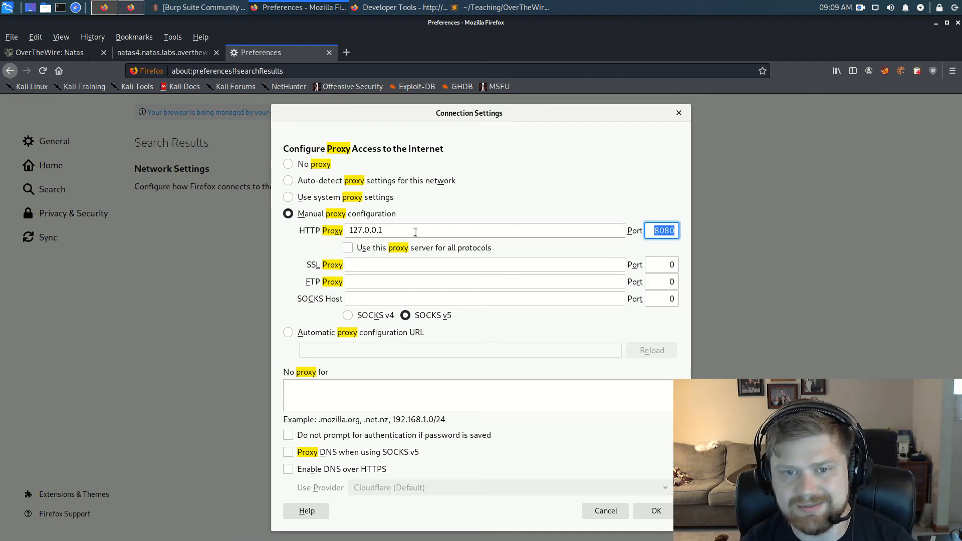
drag(403, 233, 349, 230)
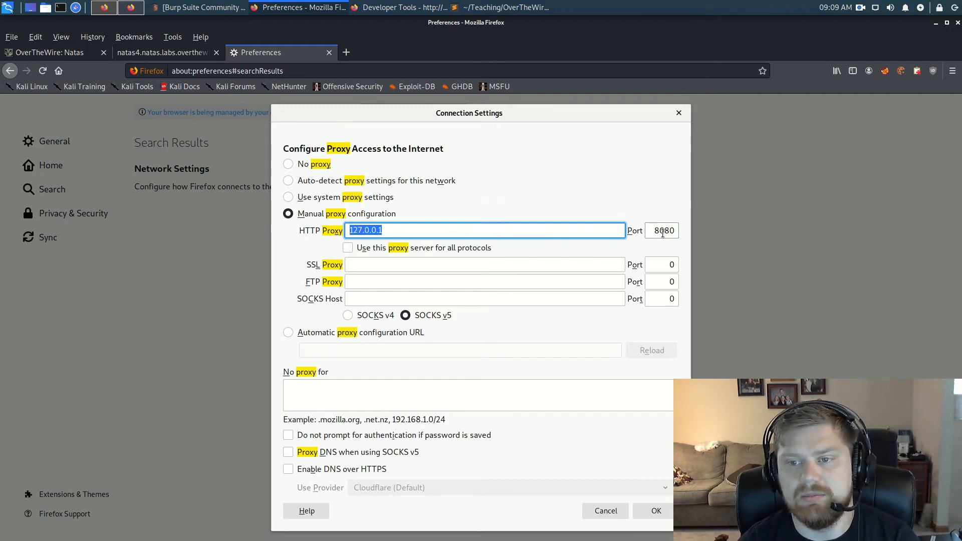
click(407, 231)
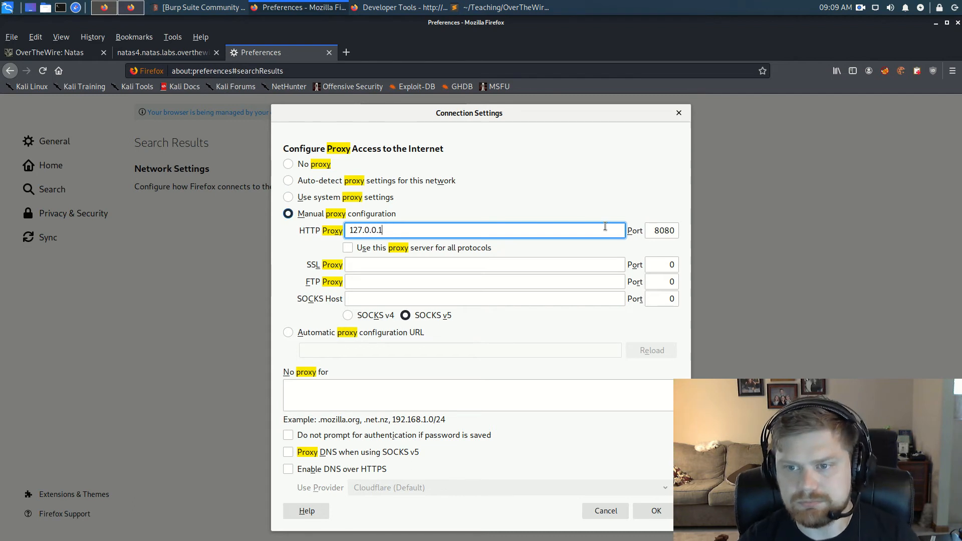
click(656, 232)
double_click(656, 231)
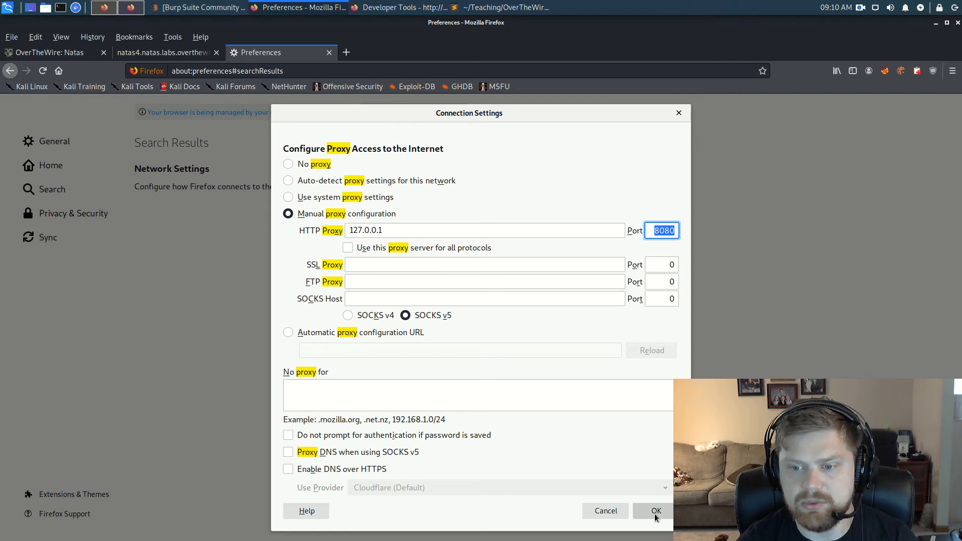
click(290, 198)
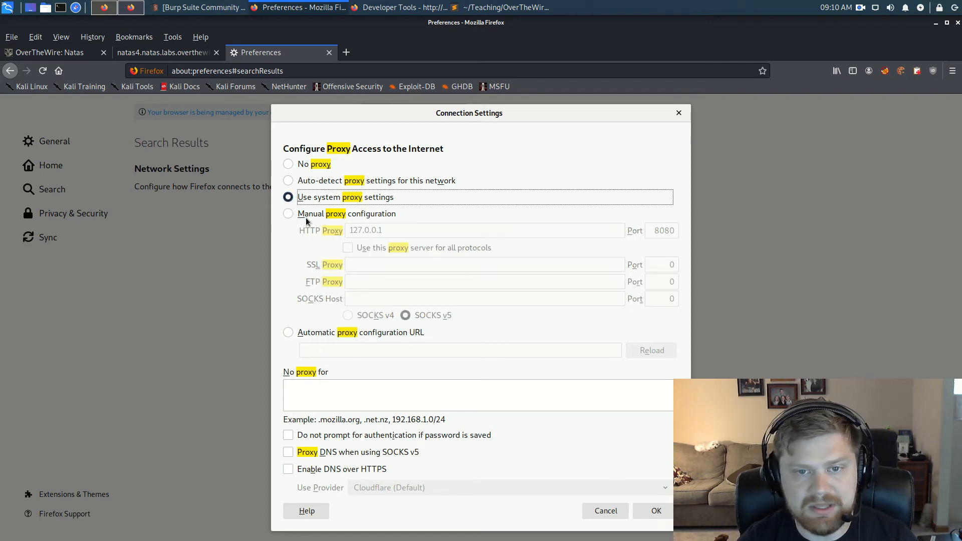
click(656, 511)
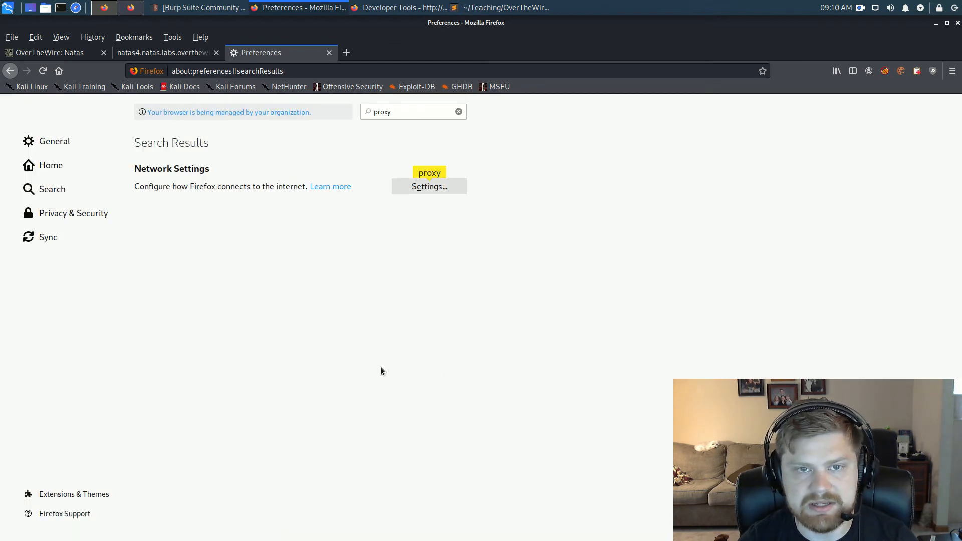
Step: On the natas4 page, set FoxyProxy to the Burpe Suite proxy and switch to Burp Suite
click(190, 59)
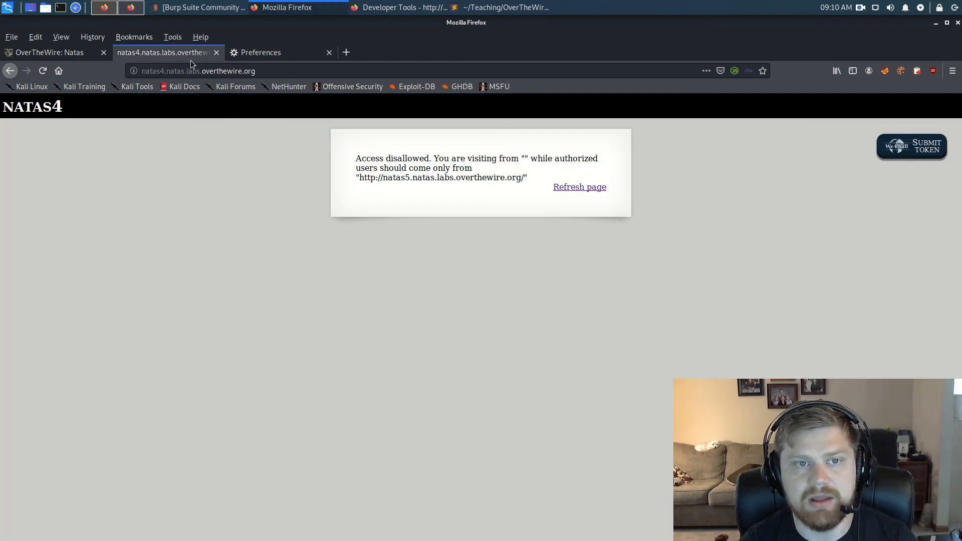
click(887, 71)
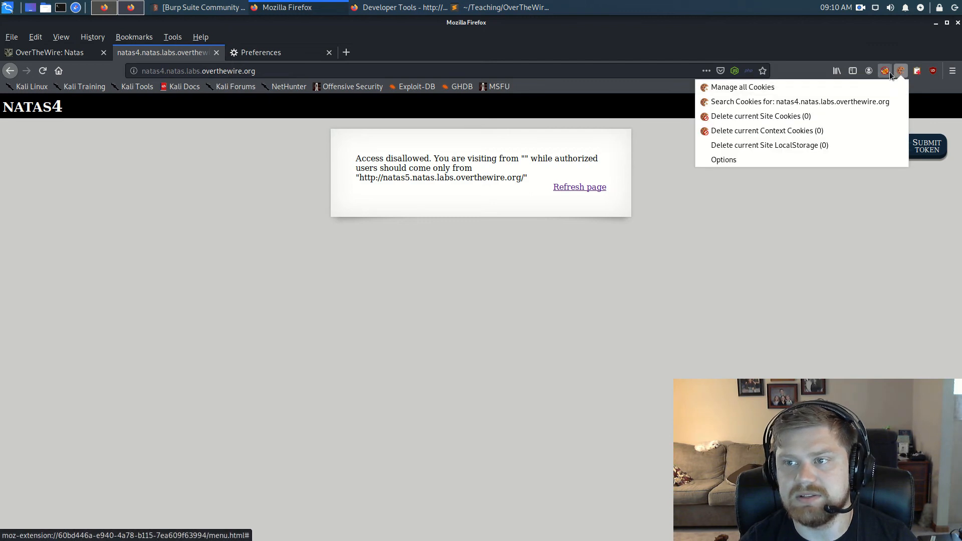
click(884, 71)
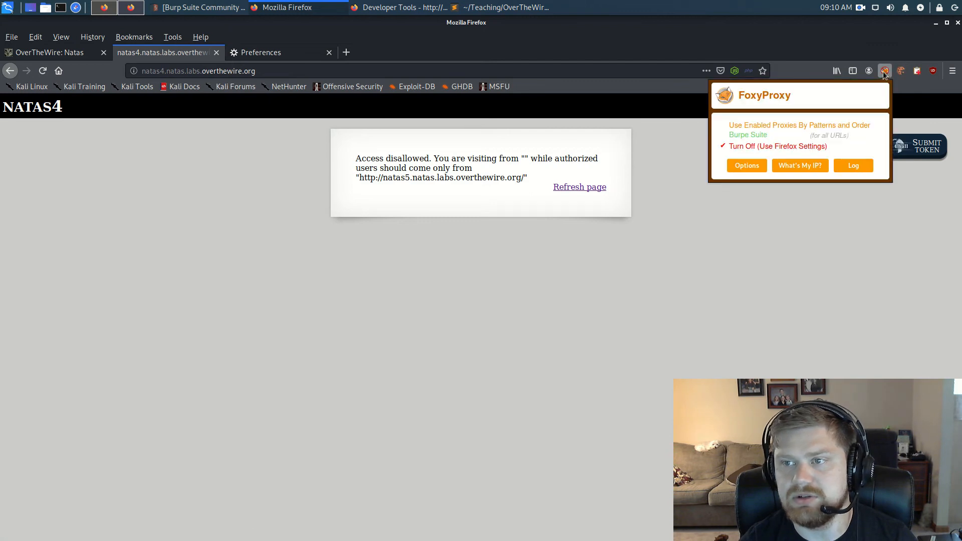
click(758, 136)
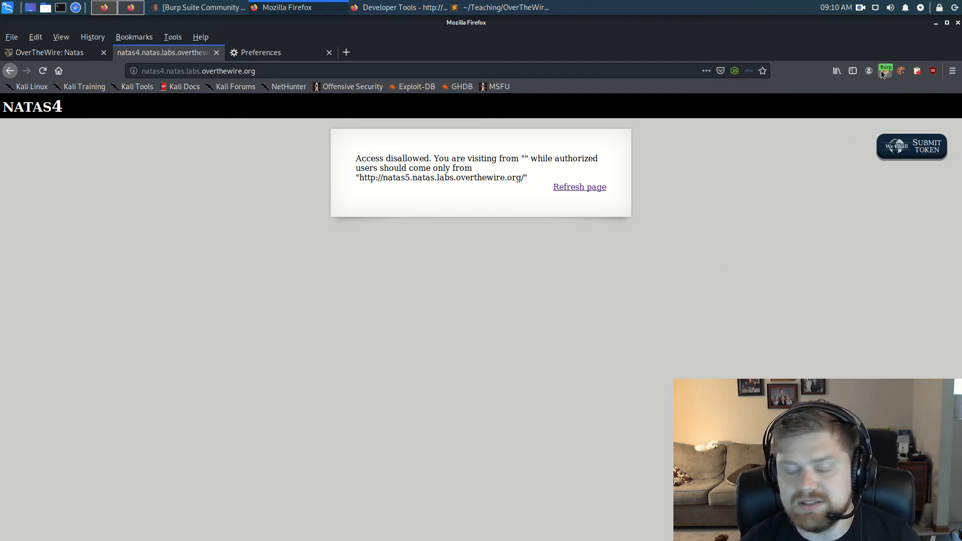
click(192, 11)
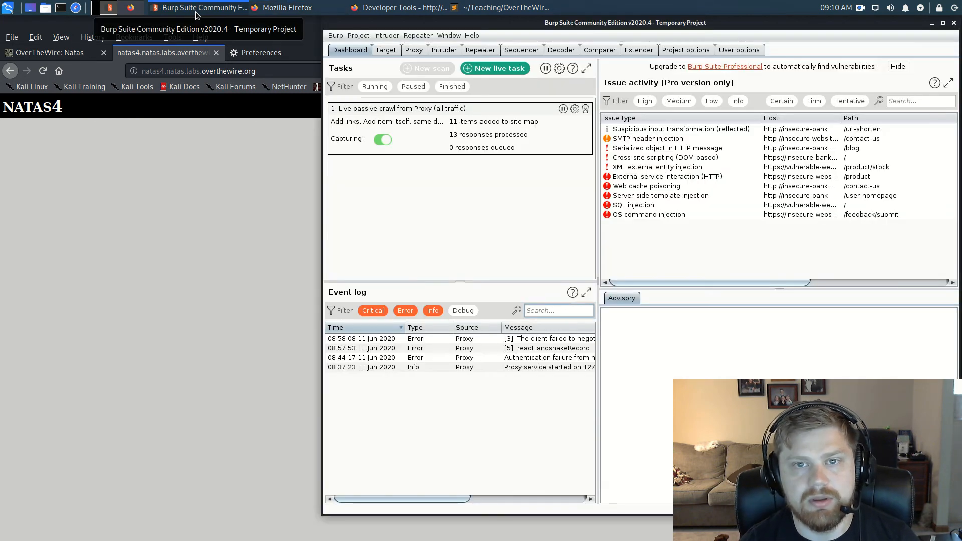
Step: Search the system's applications for "burp" and return to the open Burp Suite window
click(8, 8)
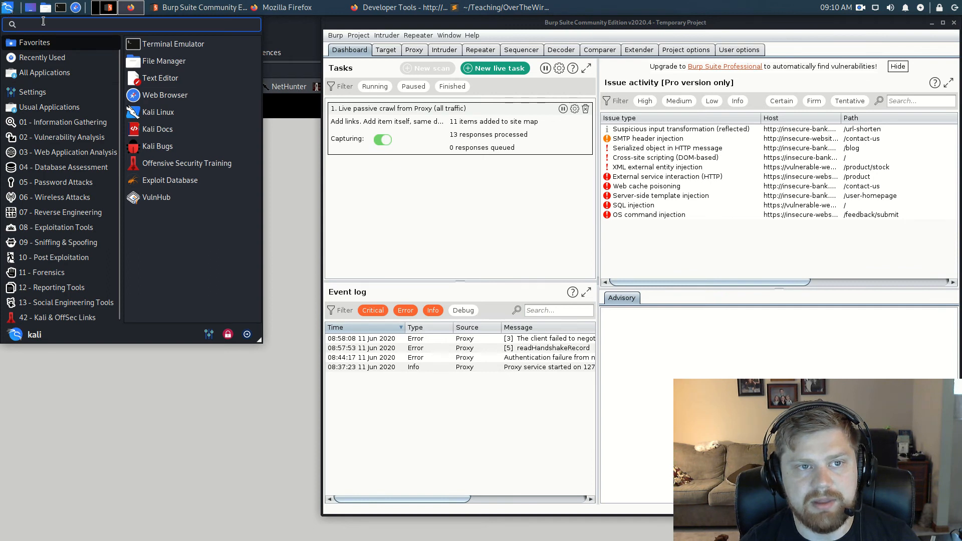
text(burp)
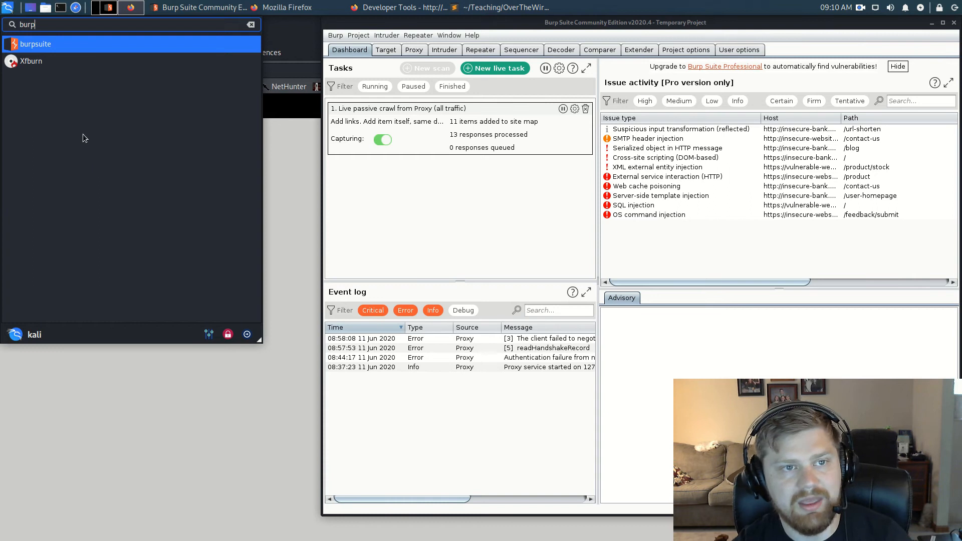
key(Down)
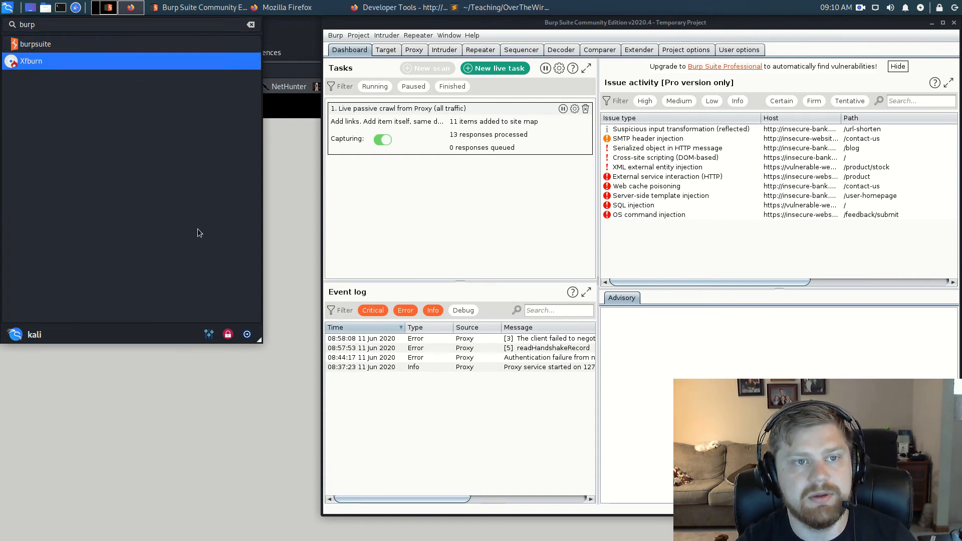
click(293, 221)
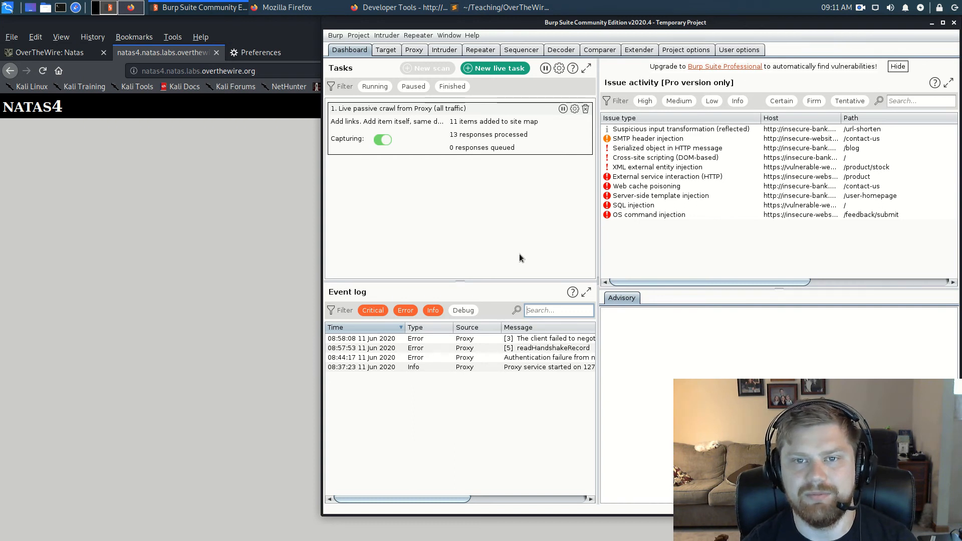
Step: Check Burp Suite's proxy listener options and go back to its proxy intercept view
click(423, 52)
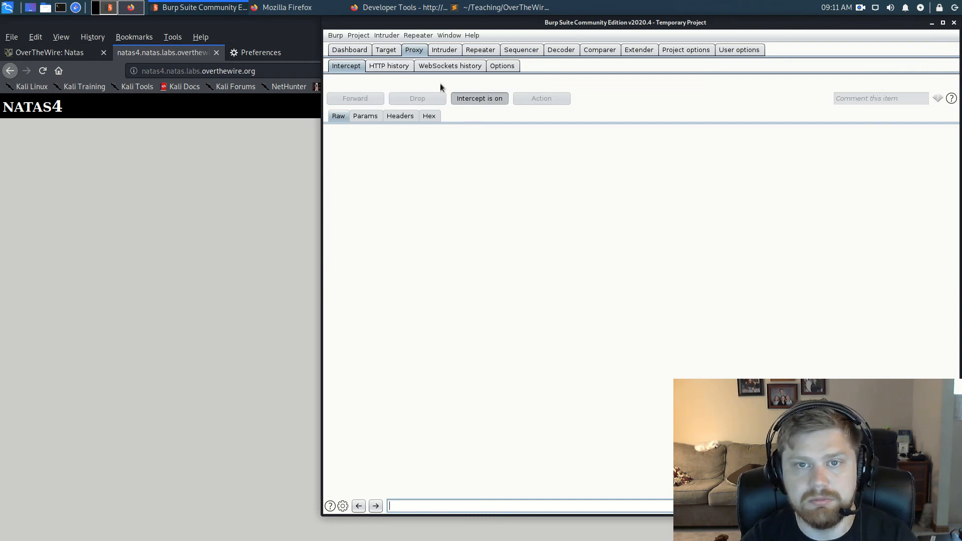
click(506, 68)
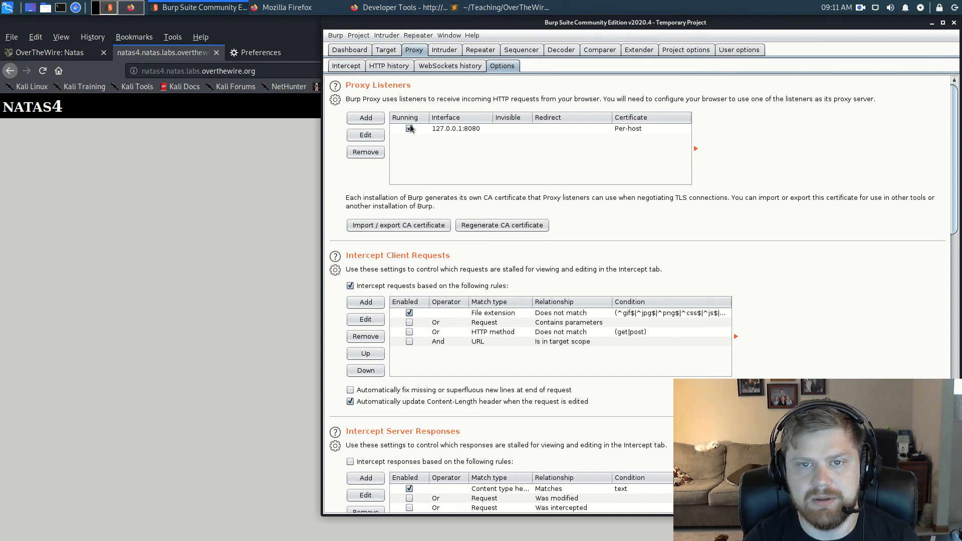
click(350, 66)
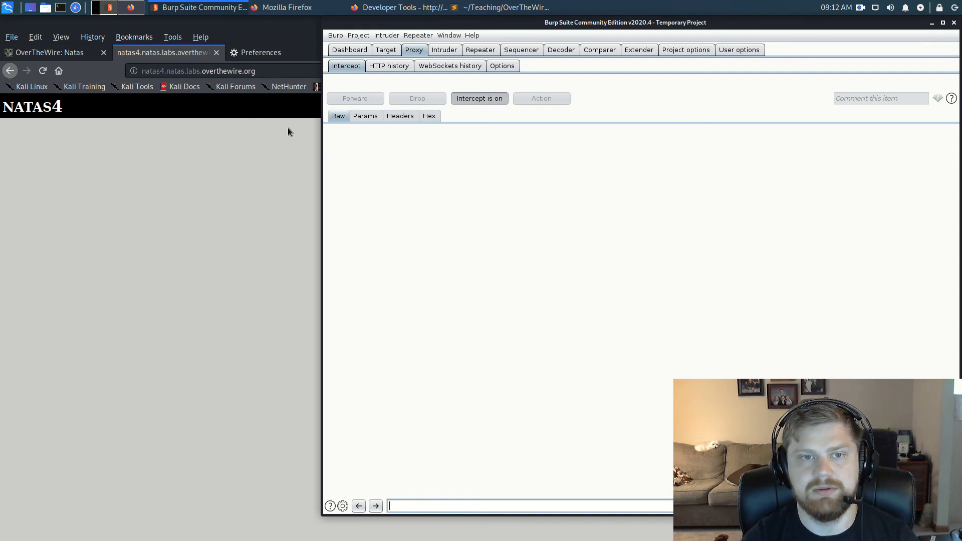
Step: Refresh the natas4 page in Firefox and inspect the path and User-Agent of the intercepted request in Burp Suite
click(279, 71)
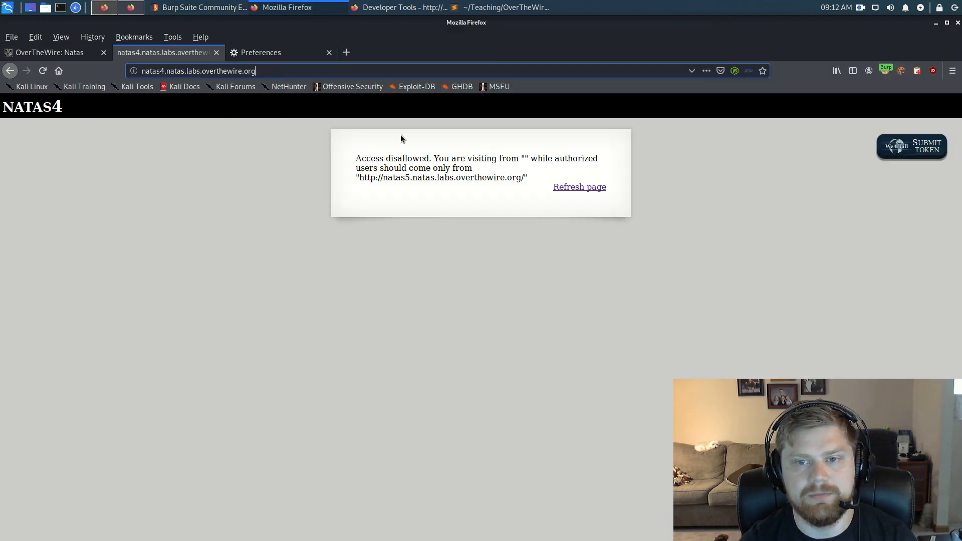
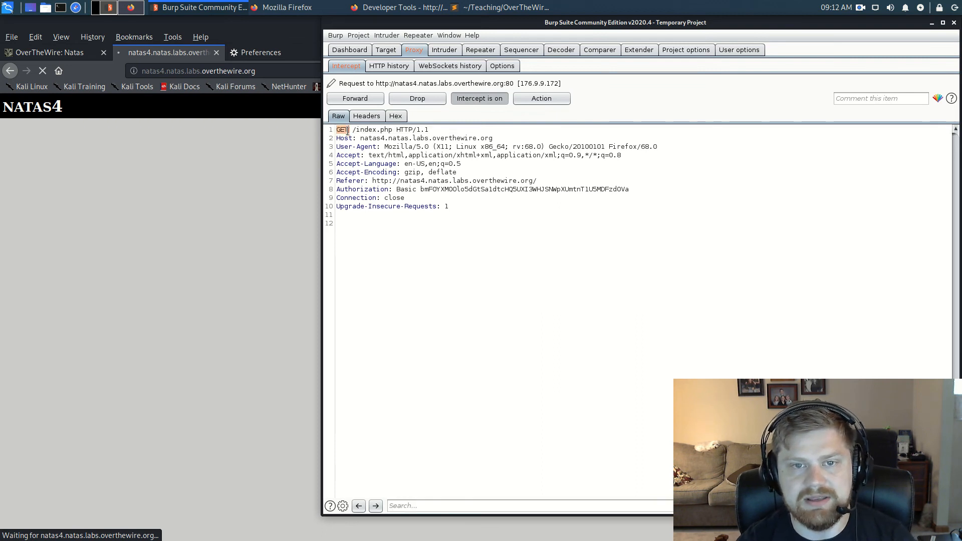
click(255, 144)
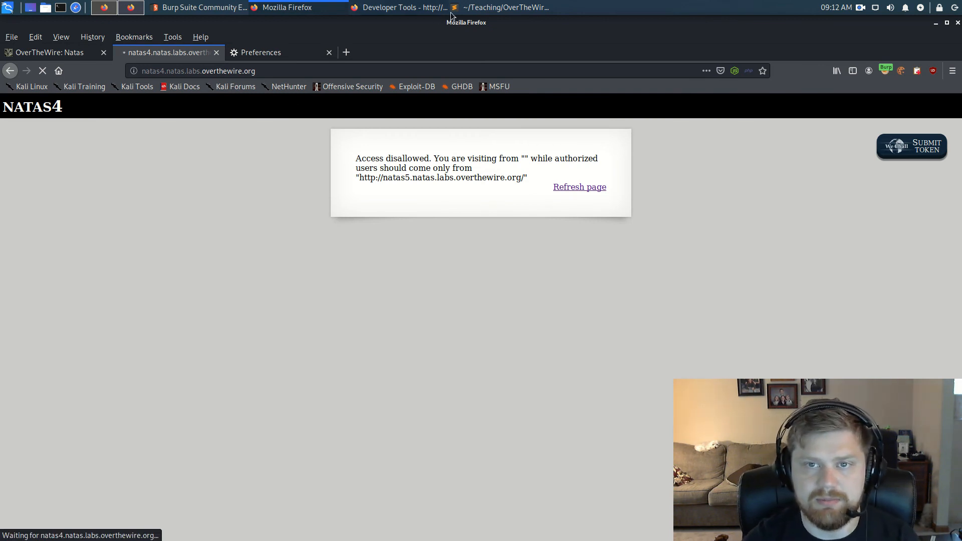
click(203, 6)
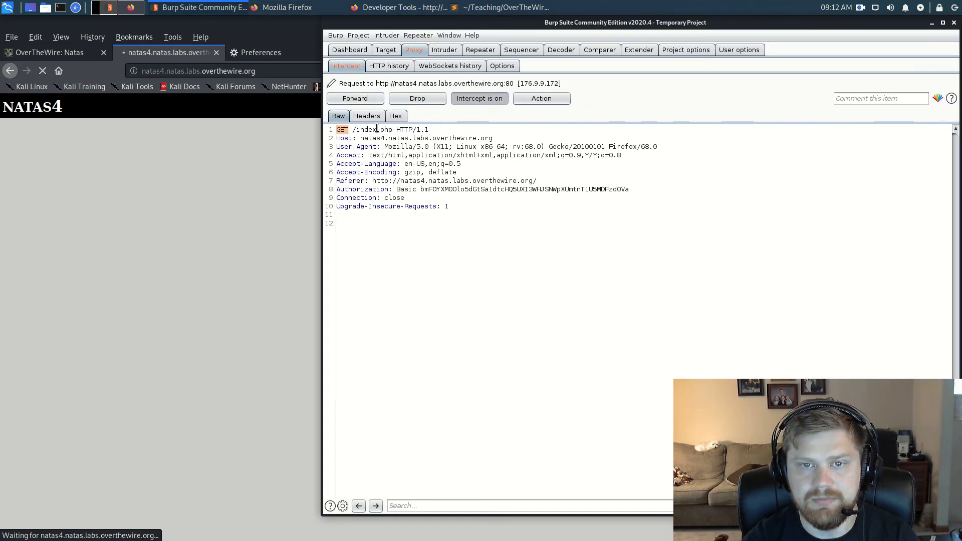
drag(352, 129, 393, 131)
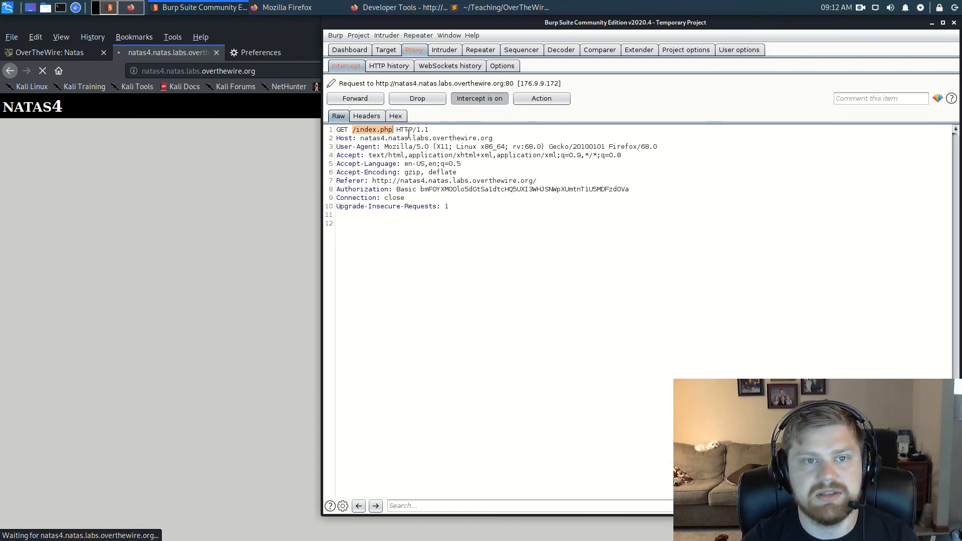
drag(494, 139, 665, 147)
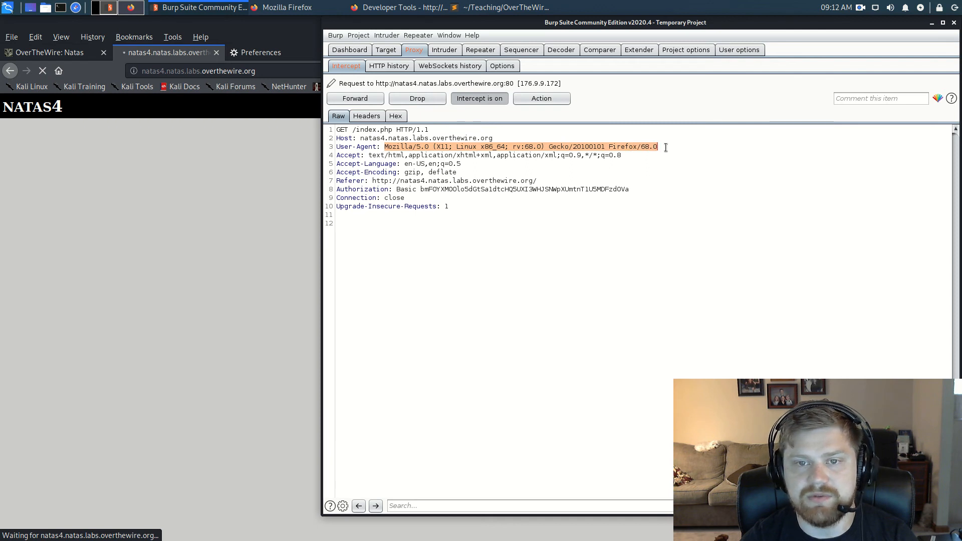
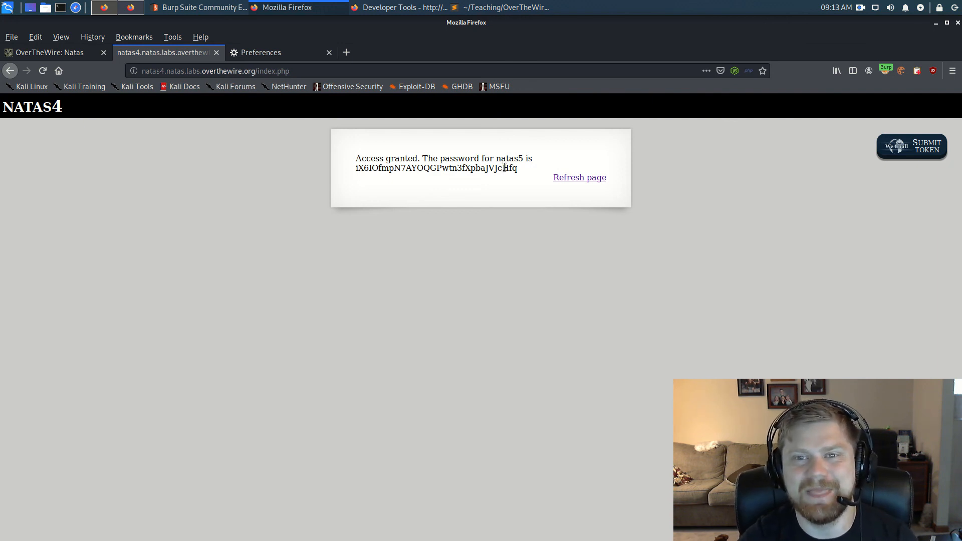
Step: Copy the natas5 password from the natas4 page and add it to the Natas log in Sublime Text after "natas5:"
triple_click(504, 168)
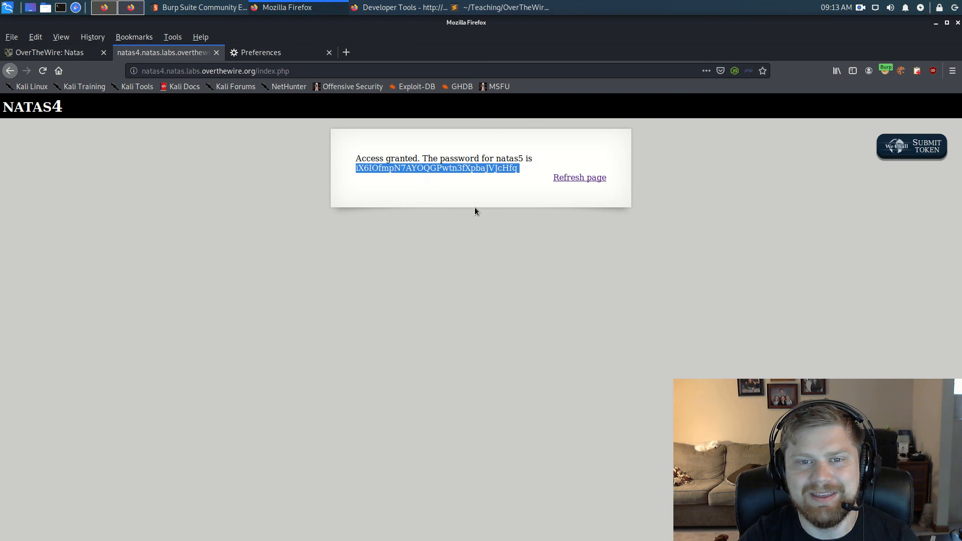
right_click(441, 169)
click(465, 181)
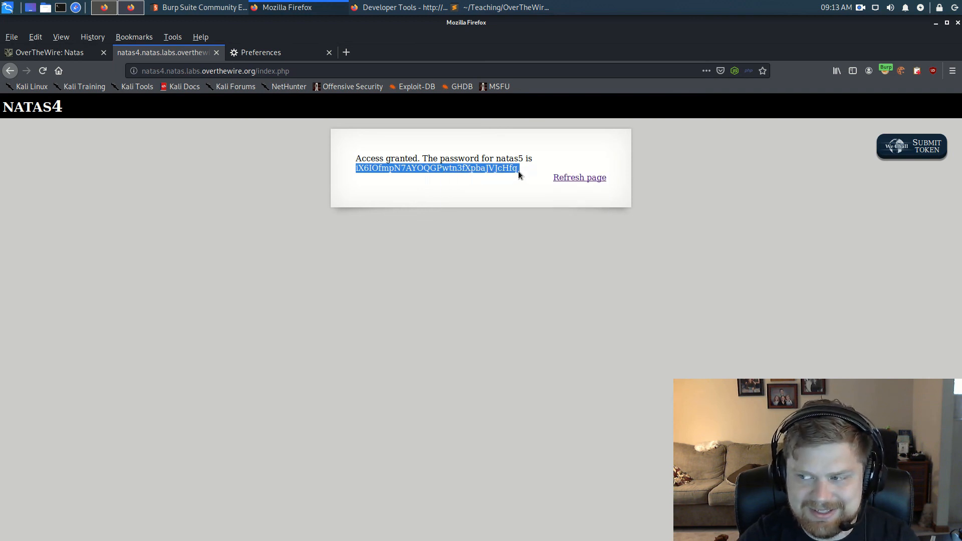
click(502, 7)
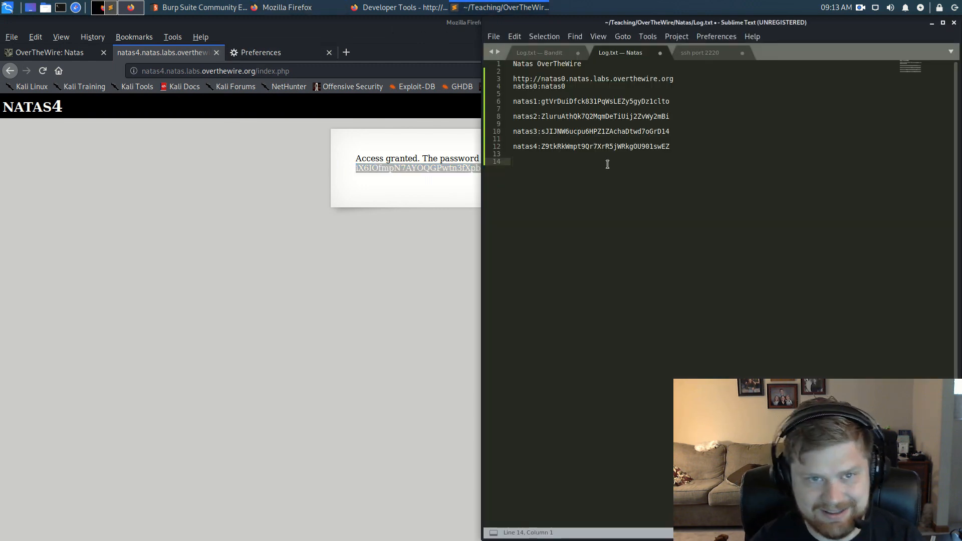
text(natas5:)
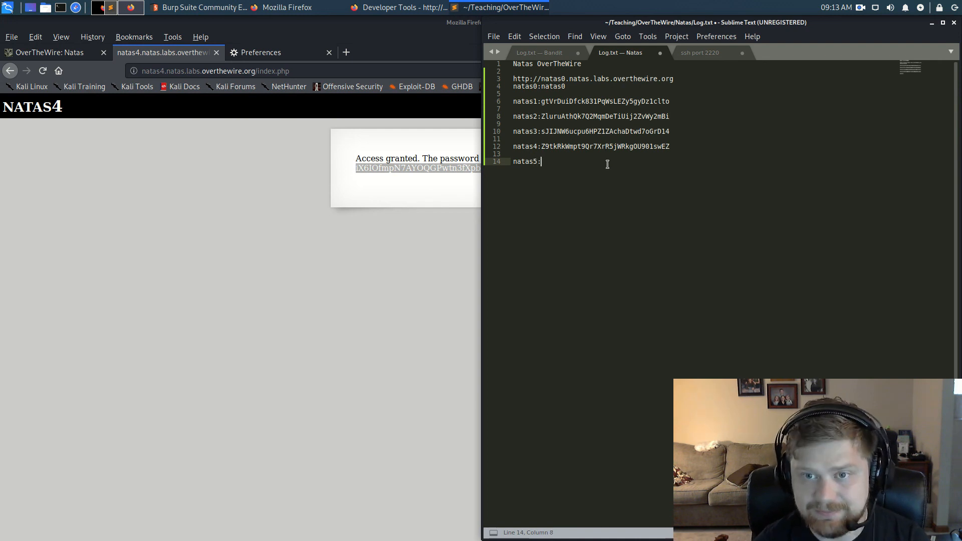
key(ctrl+v)
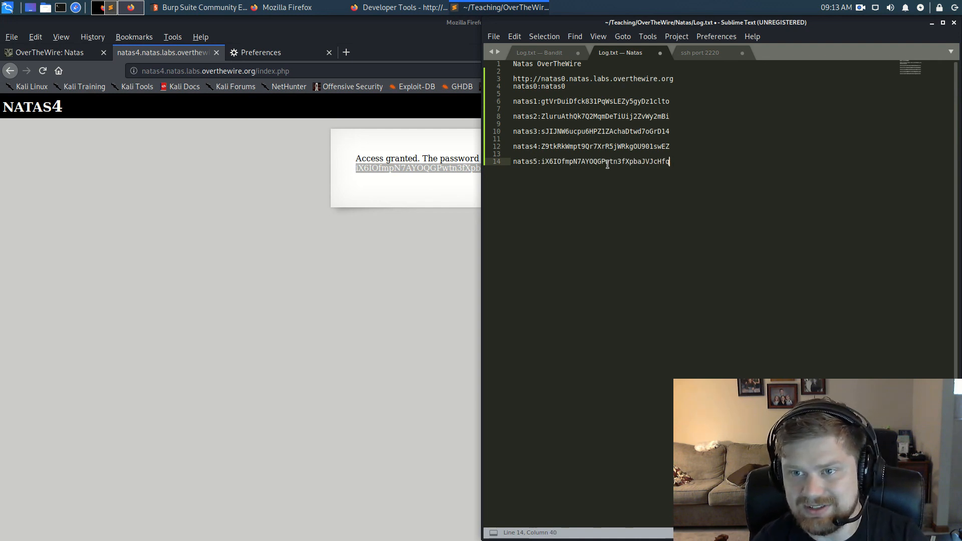
Step: Copy only the password from the natas5 entry in the log
double_click(607, 164)
right_click(607, 164)
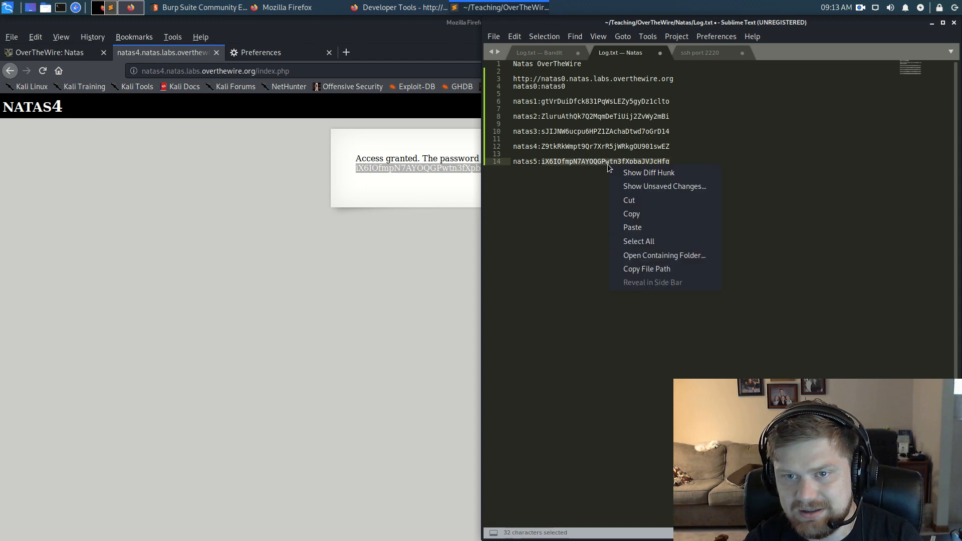
click(632, 215)
Step: Load natas5.natas.labs.overthewire.org/index.php in Firefox and forward the intercepted request in Burp Suite
click(223, 131)
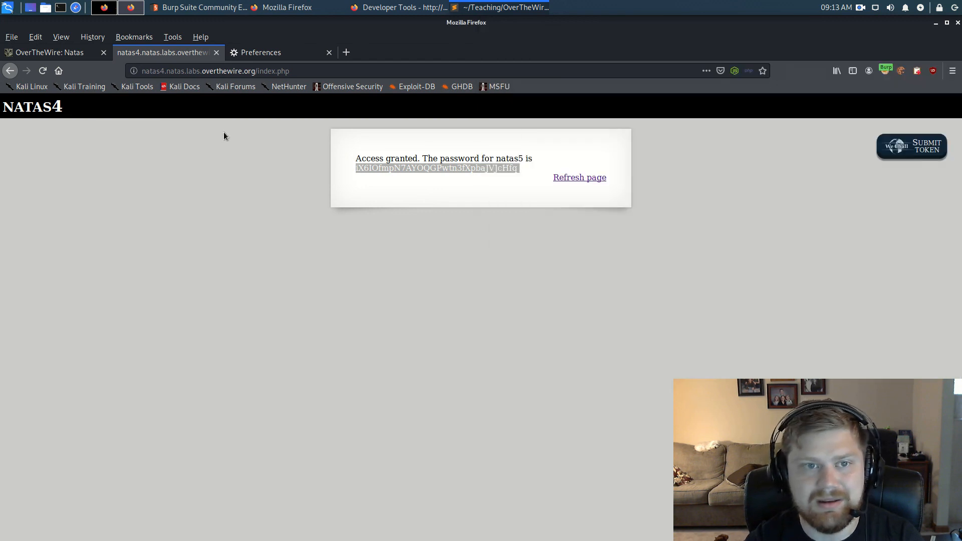
click(166, 70)
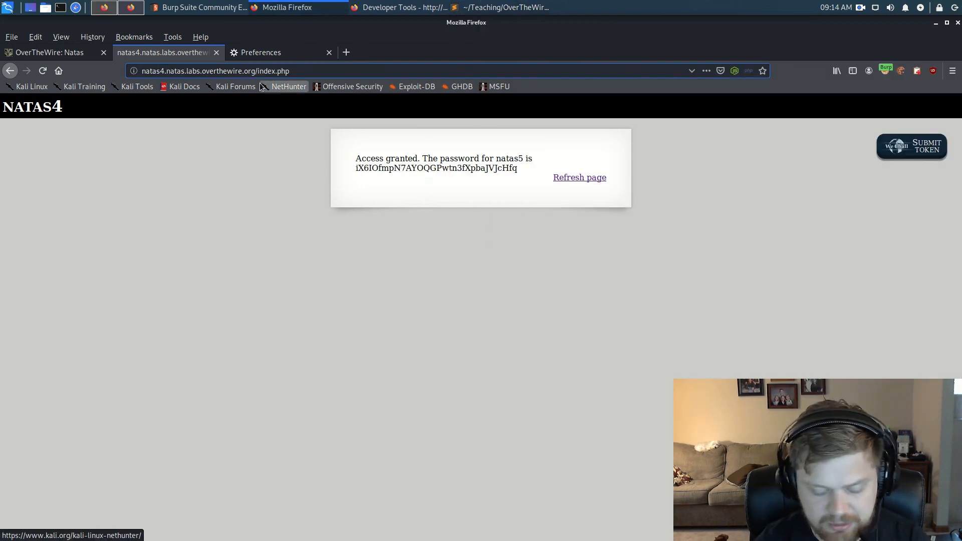
key(BackSpace)
text(5)
key(Return)
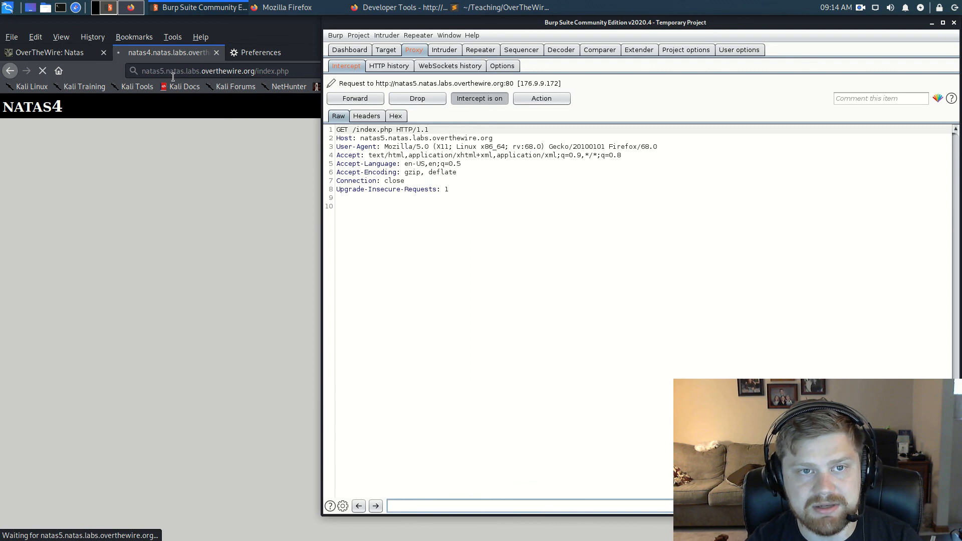
click(355, 98)
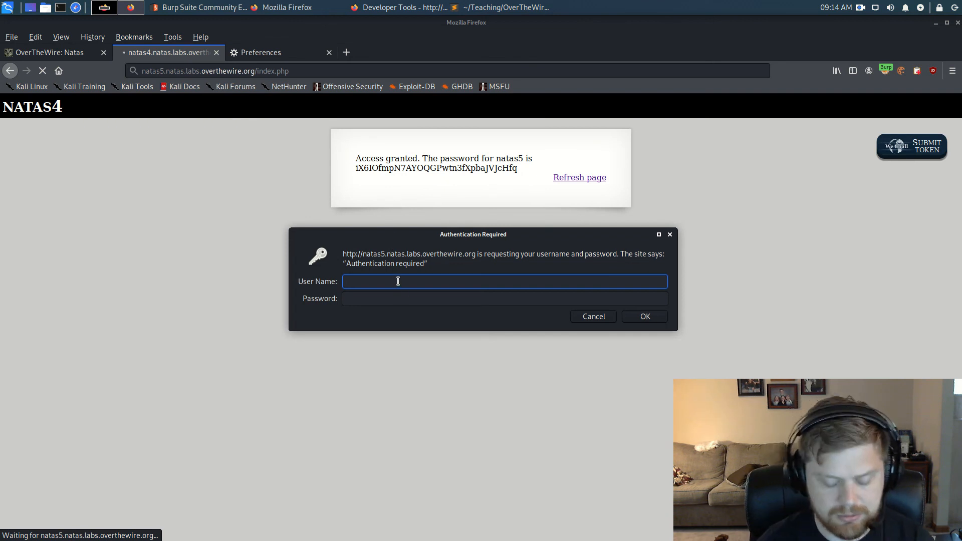
Step: Sign in to the natas5 site with user name natas5 and the copied password, and forward the authenticated request in Burp Suite
text(natas)
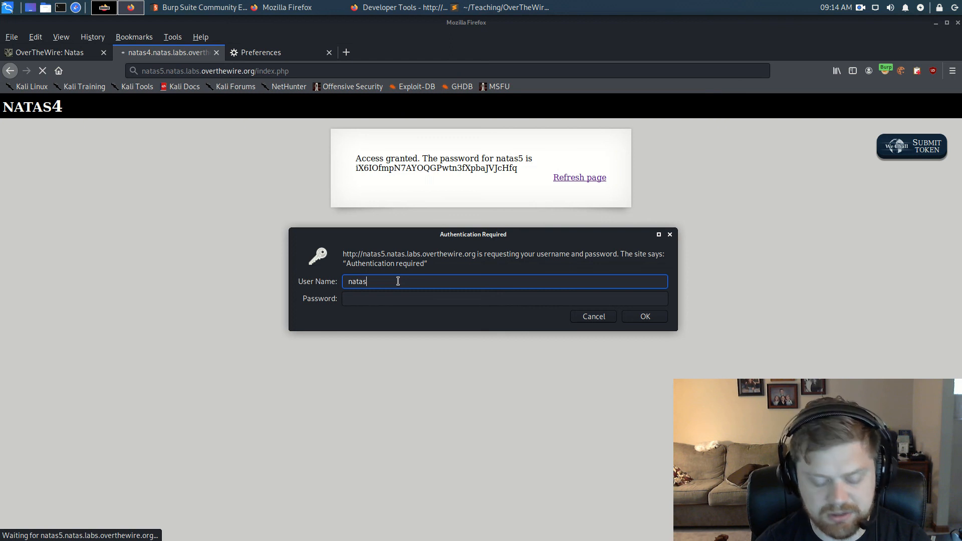
text(5)
key(Tab)
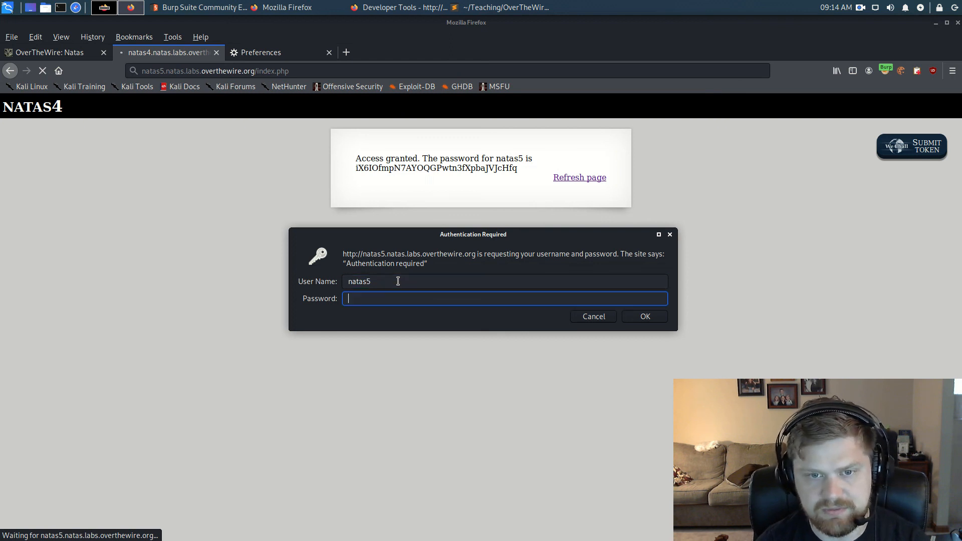
key(ctrl+v)
key(Return)
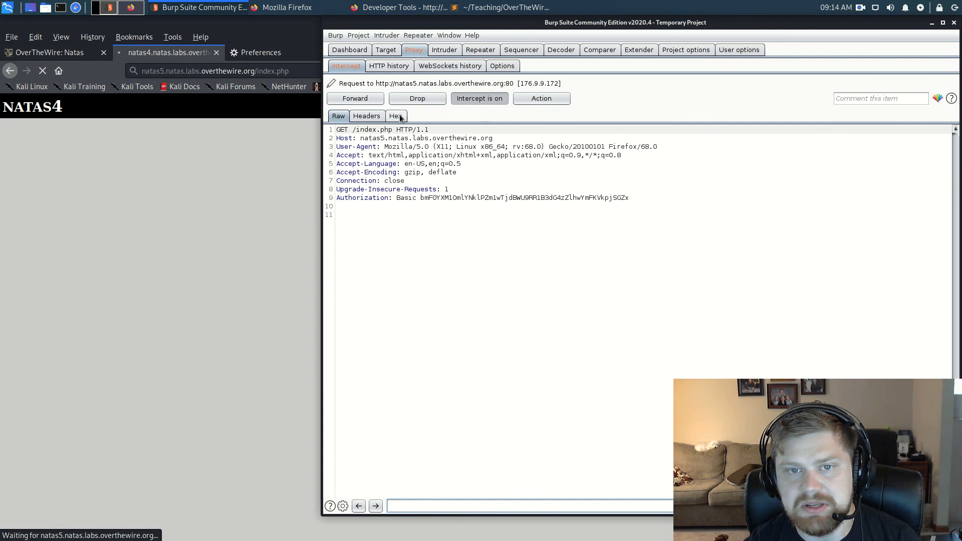
click(359, 99)
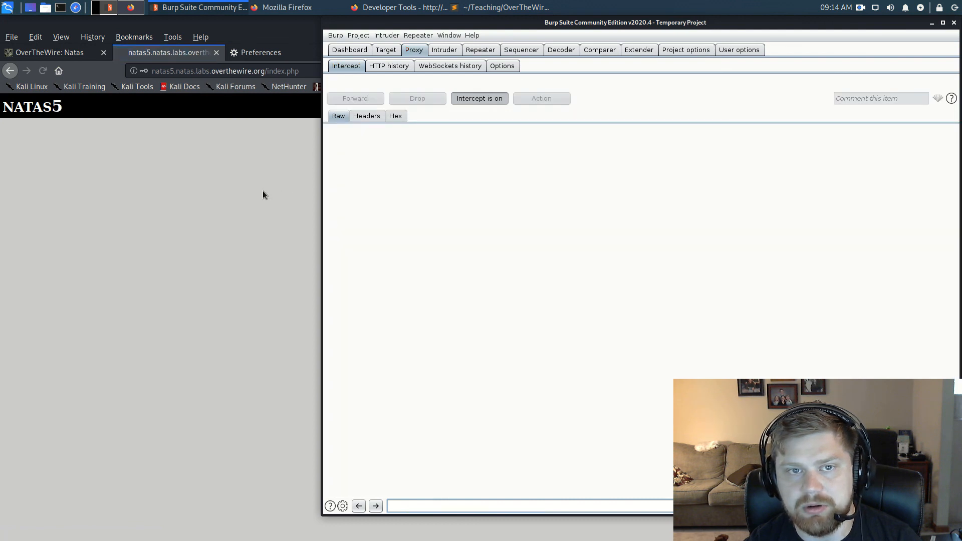
Step: Read the access message on the natas5 page in Firefox and reload the page to intercept its request in Burp Suite
click(252, 197)
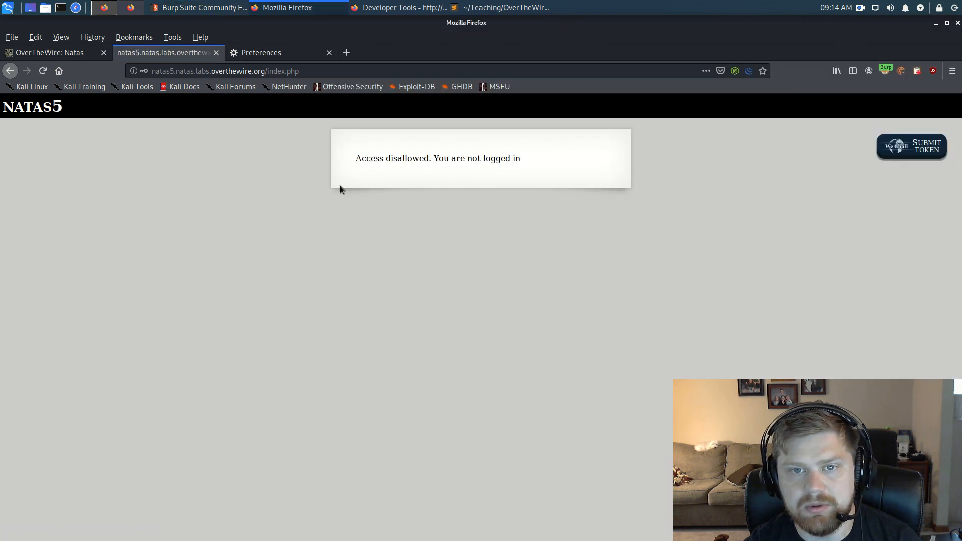
drag(354, 158, 524, 157)
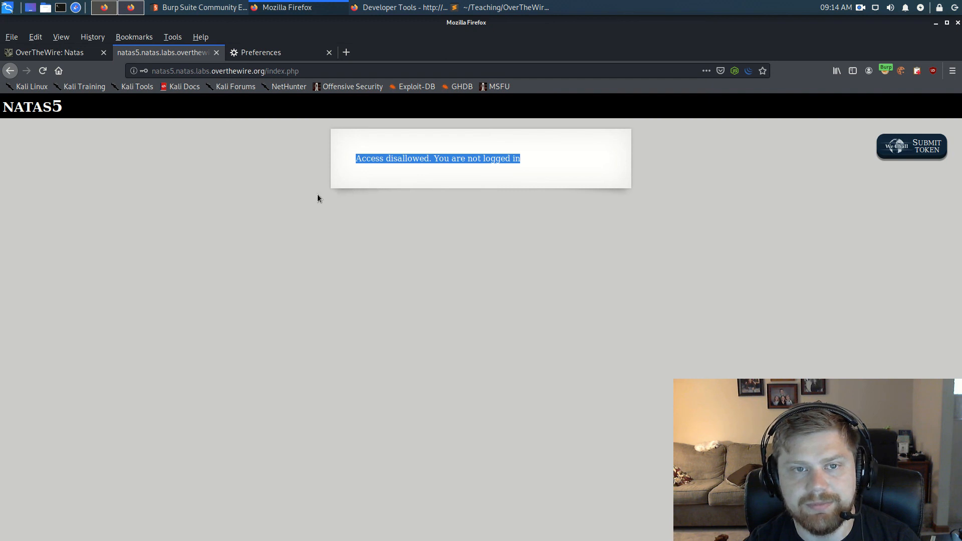
click(285, 199)
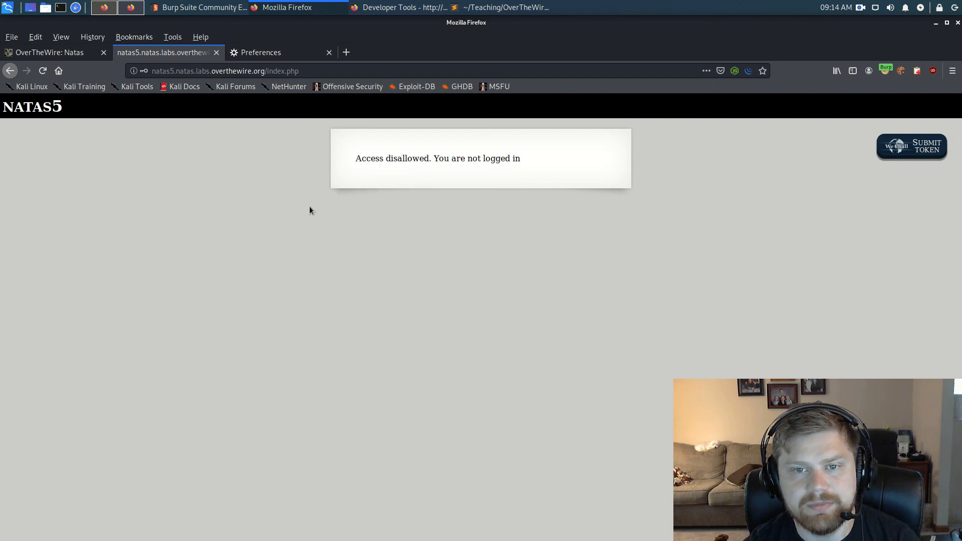
click(43, 73)
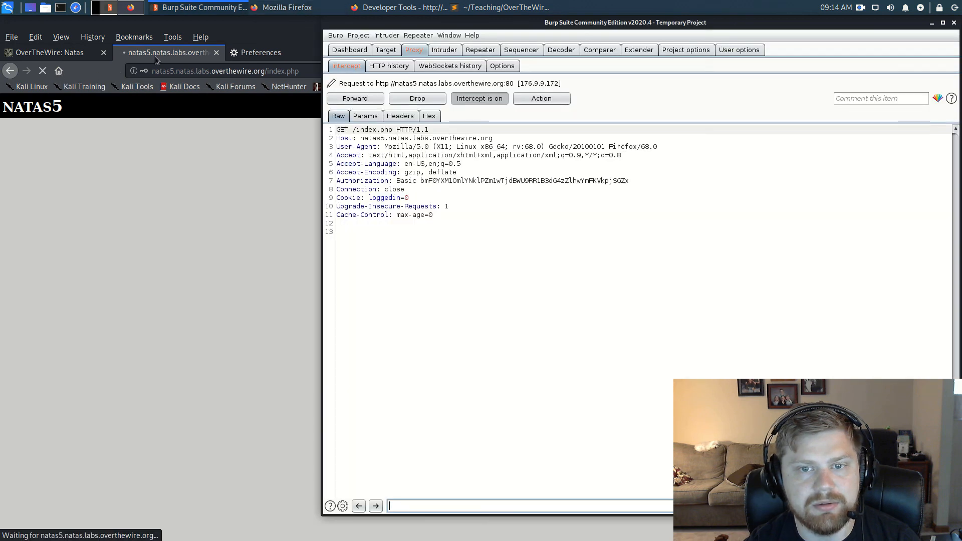
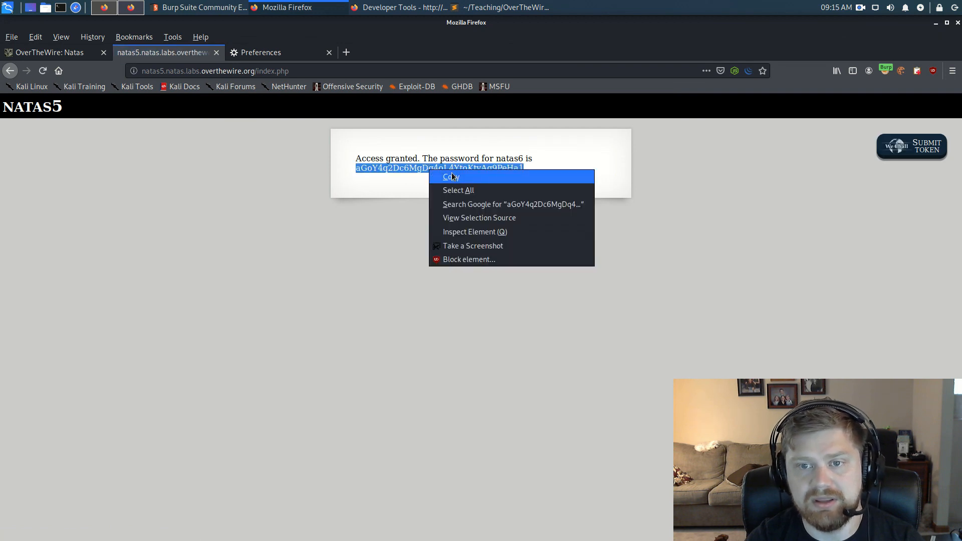
Step: Copy the natas6 password from the natas5 page and add it to the Natas log in Sublime Text after "natas6:"
click(478, 179)
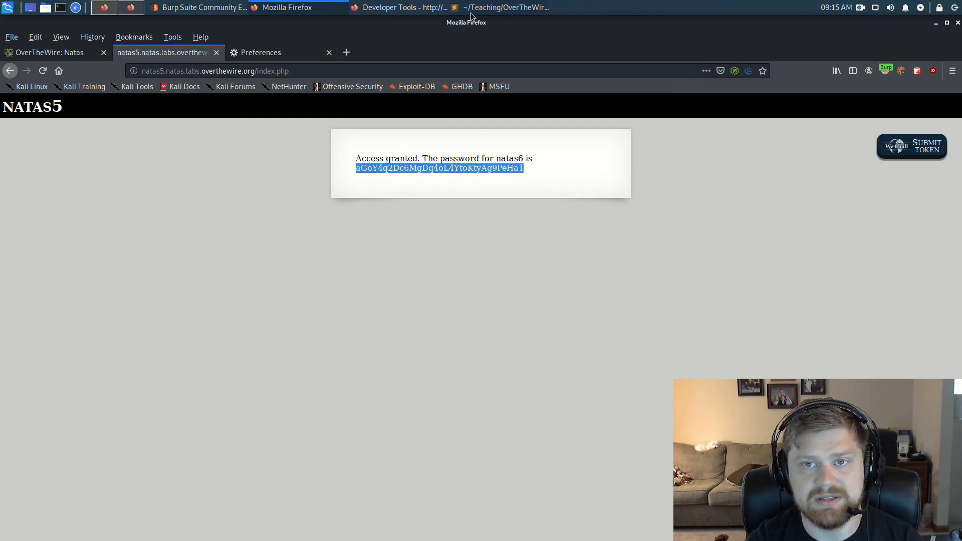
click(474, 8)
key(Return)
key(Return)
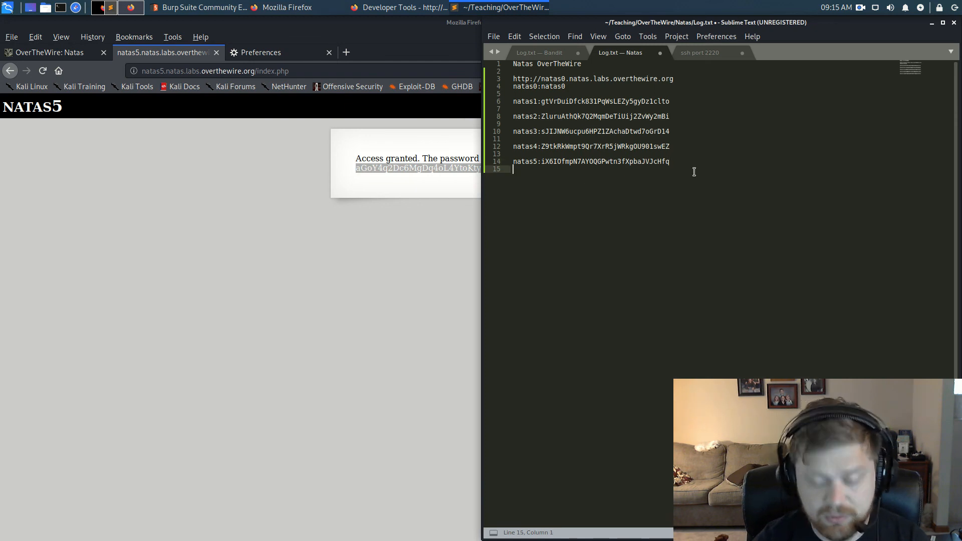
text(nat)
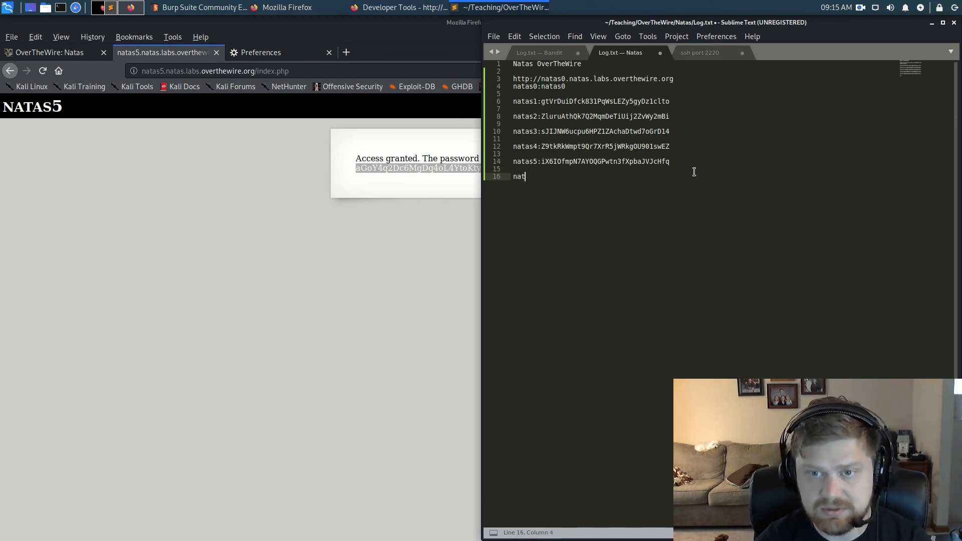
text(as6:)
key(ctrl+v)
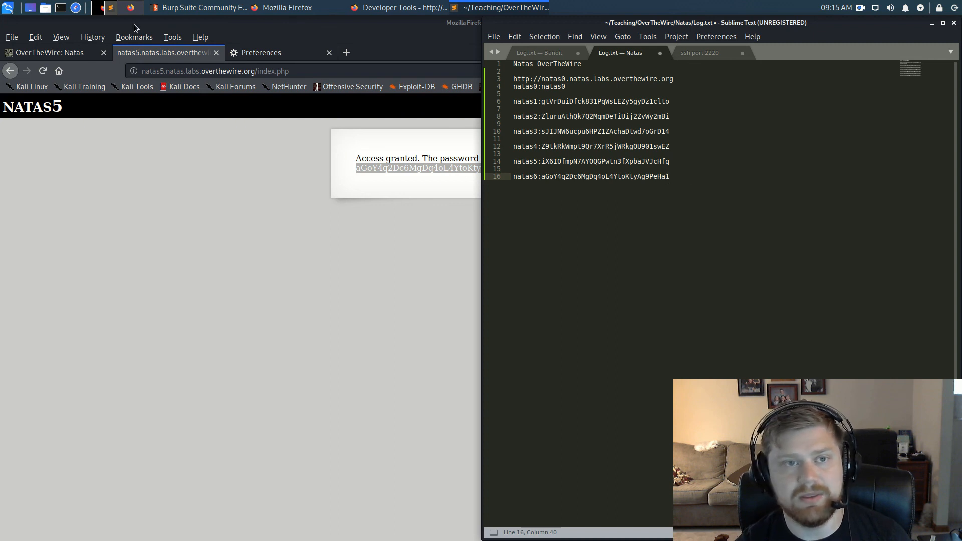
click(860, 7)
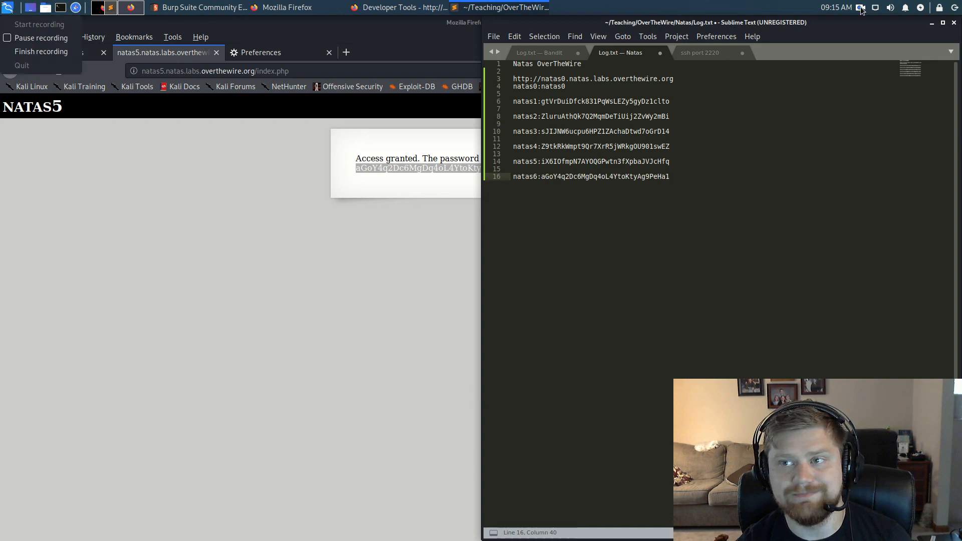